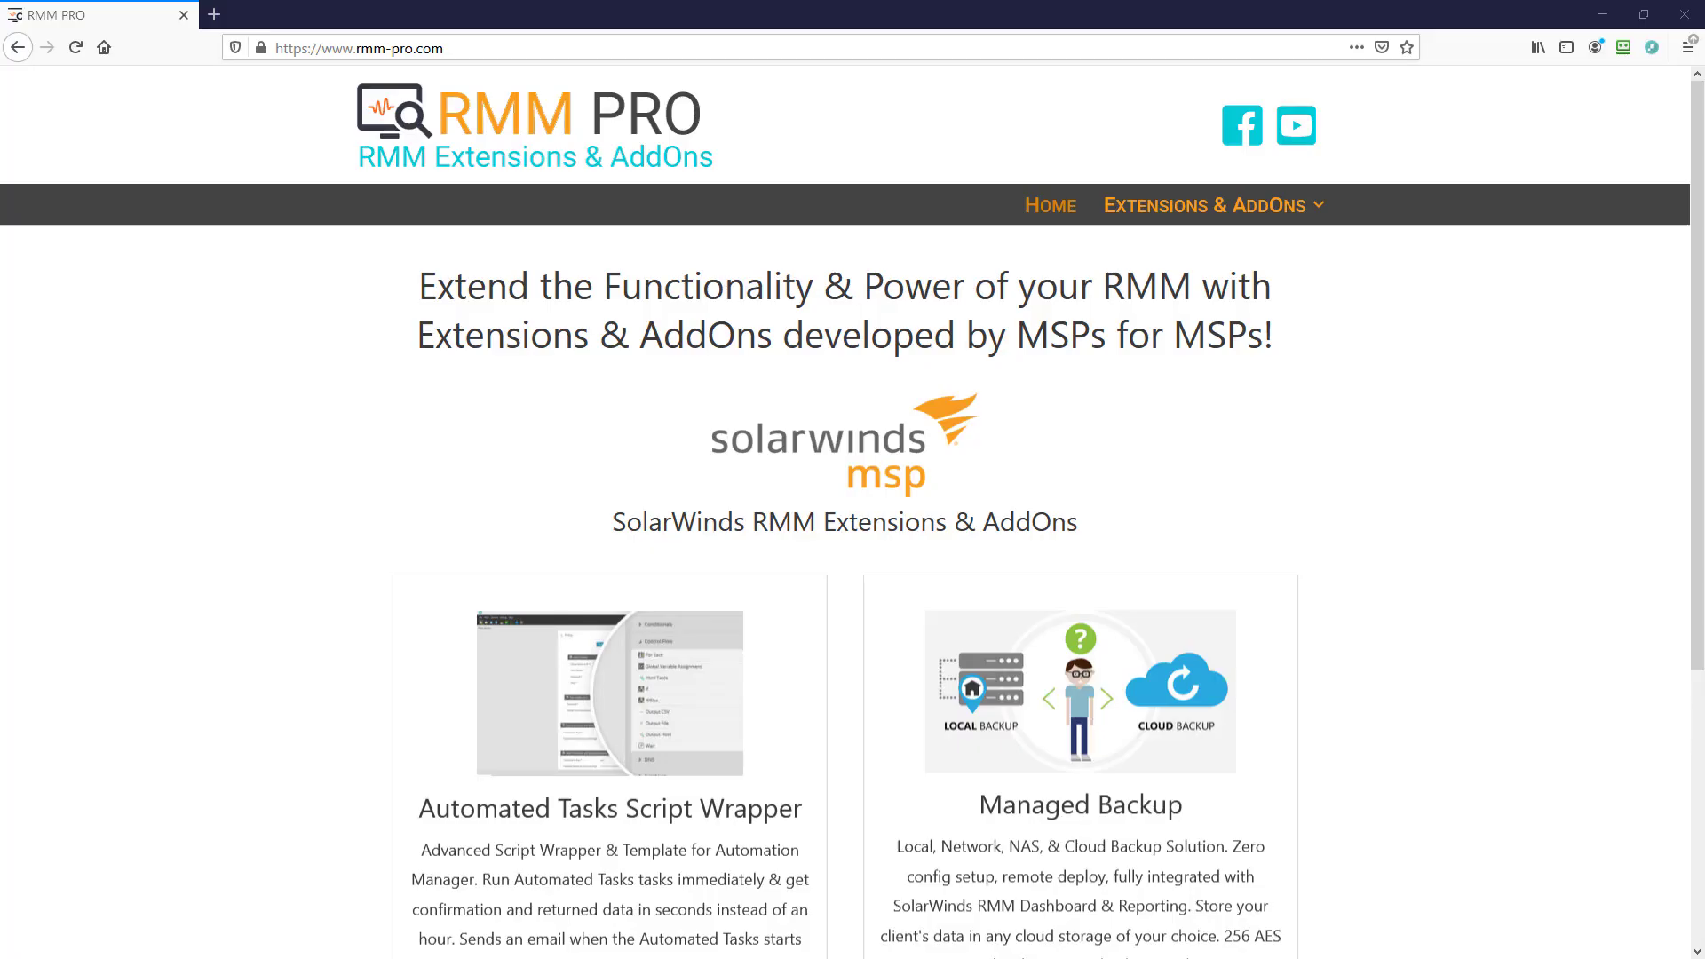
# Open the details page of the Automated Tasks Script Wrapper on the RMM PRO website
pyautogui.scroll(-3, 715, 707)
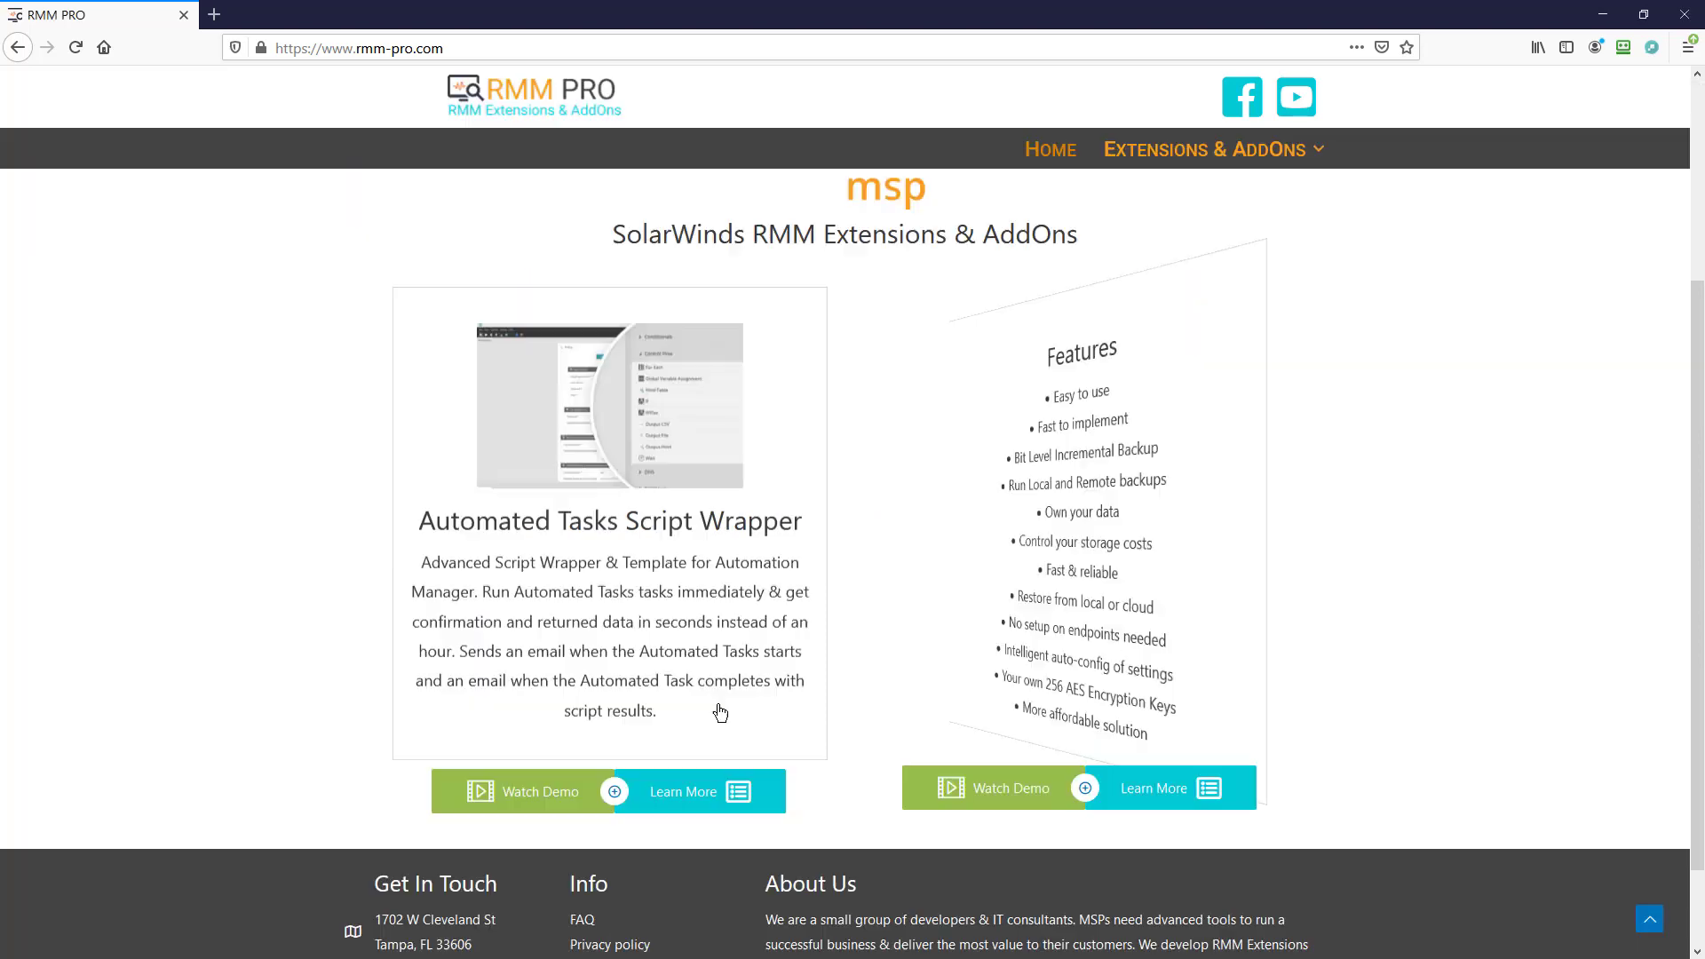
pyautogui.click(677, 791)
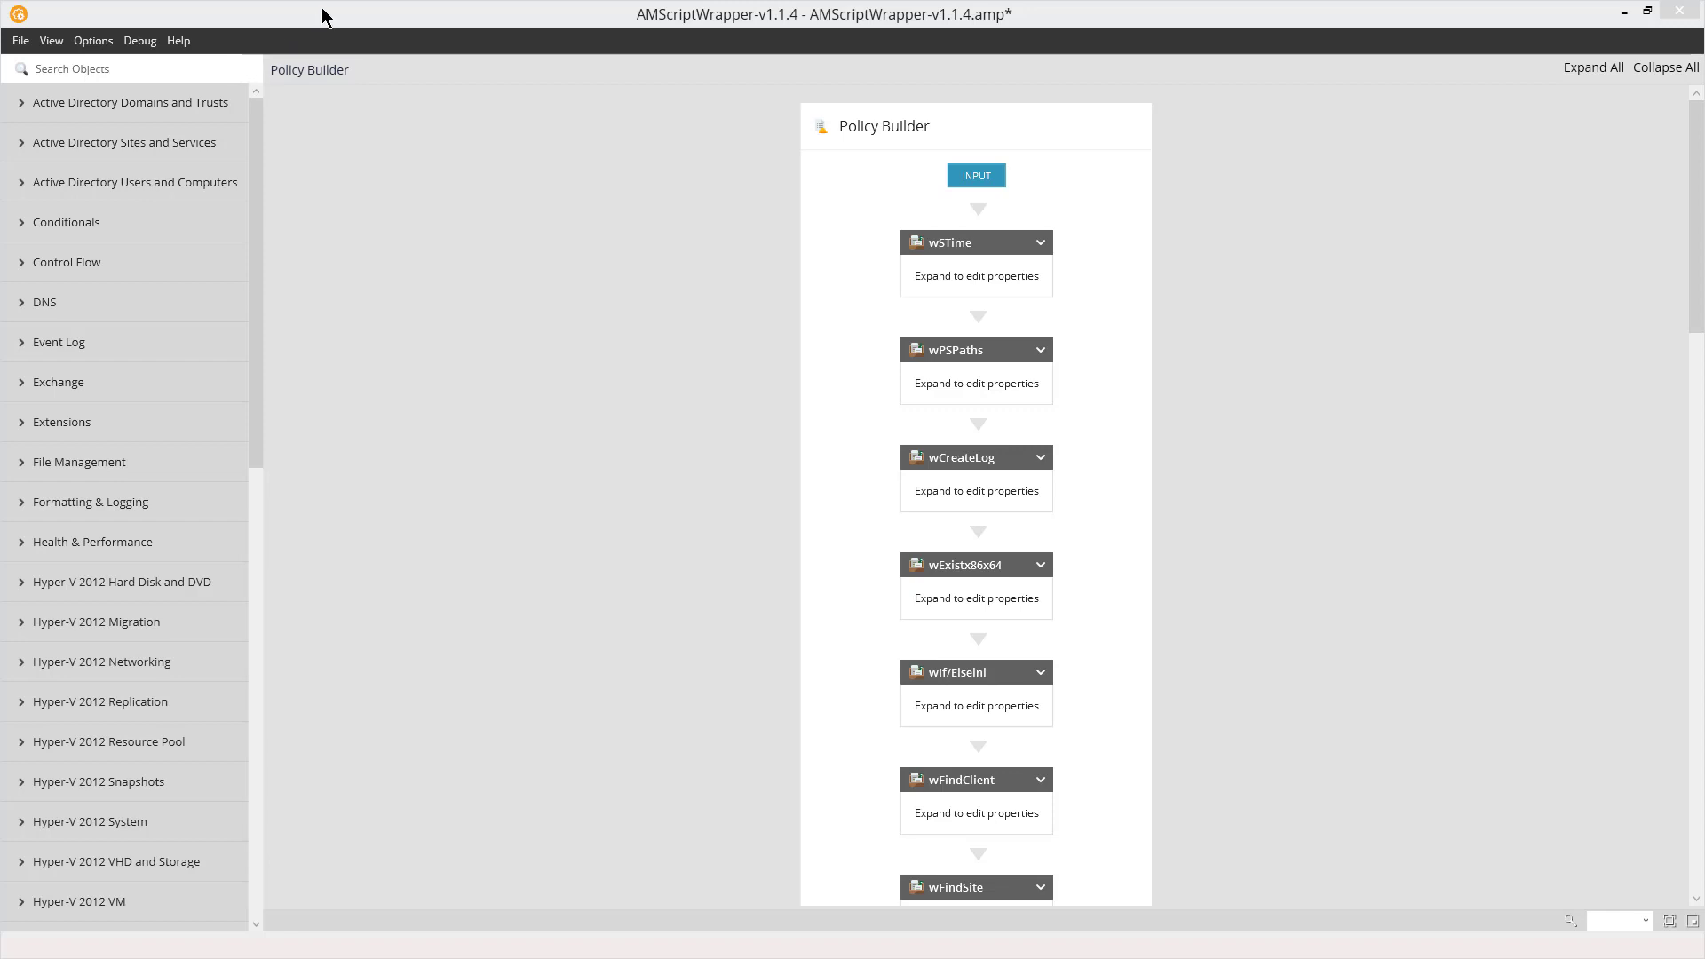
# In Automation Manager, save the wrapper policy as ScriptWrapperExample1.amp and set its name property to ScriptWrapperExample1
pyautogui.click(127, 105)
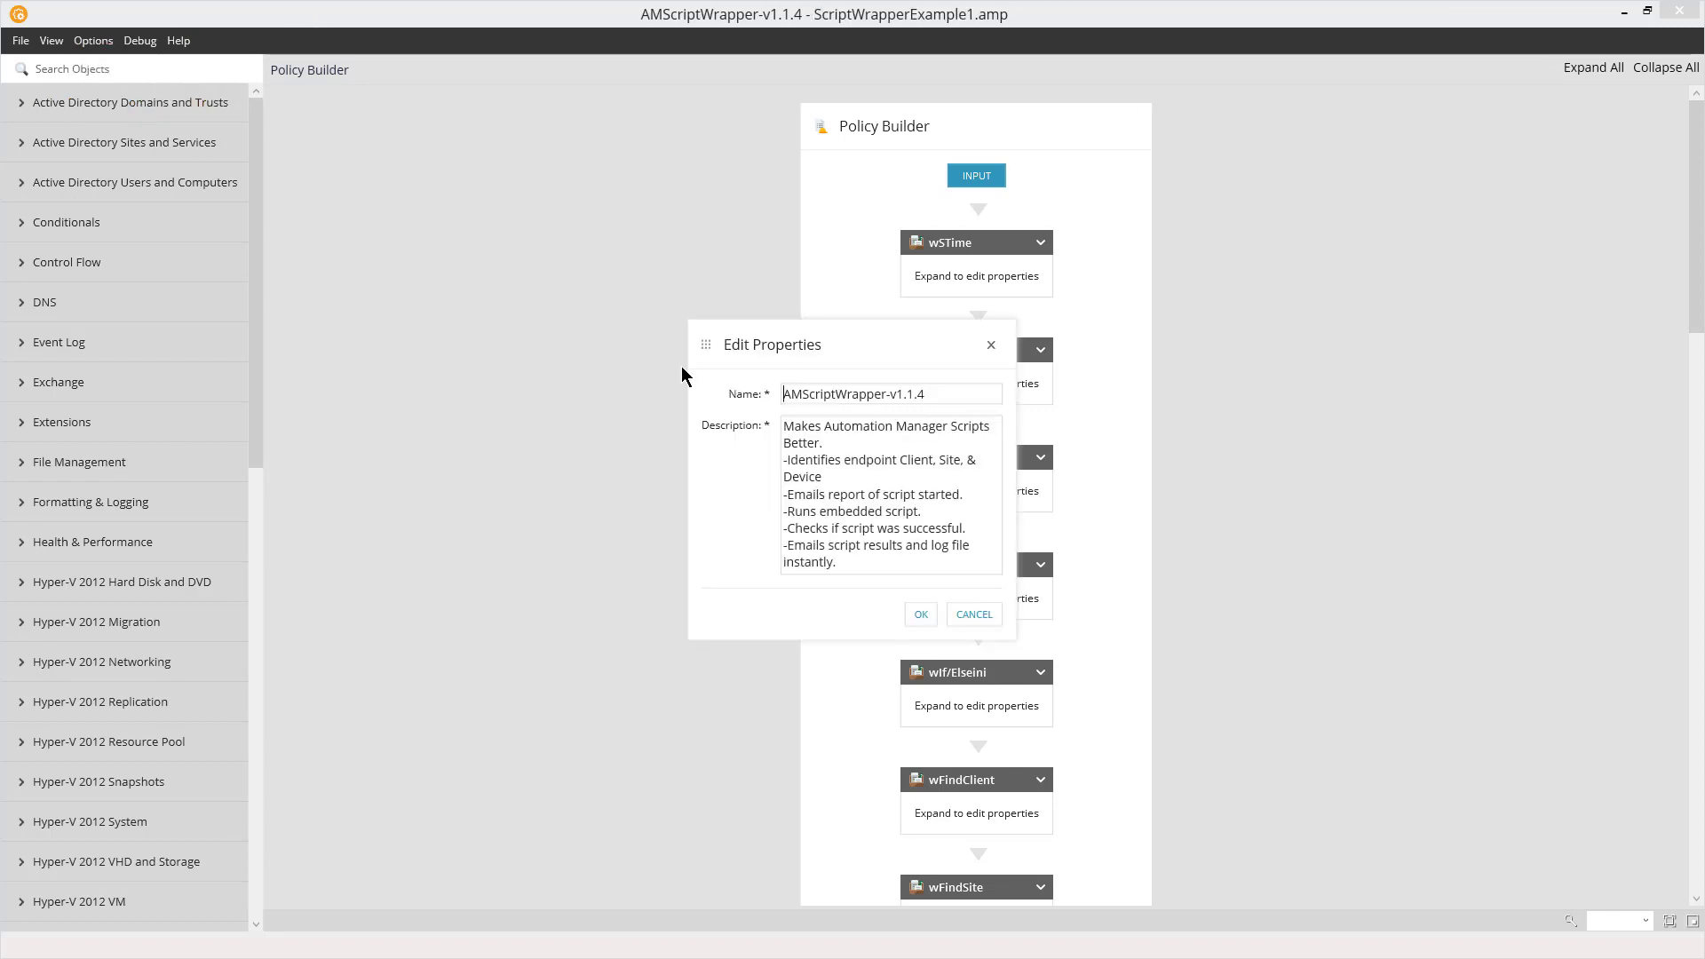
pyautogui.moveTo(950, 399); pyautogui.dragTo(766, 395)
pyautogui.write('ScriptWrapperExample1')
pyautogui.press('Return')
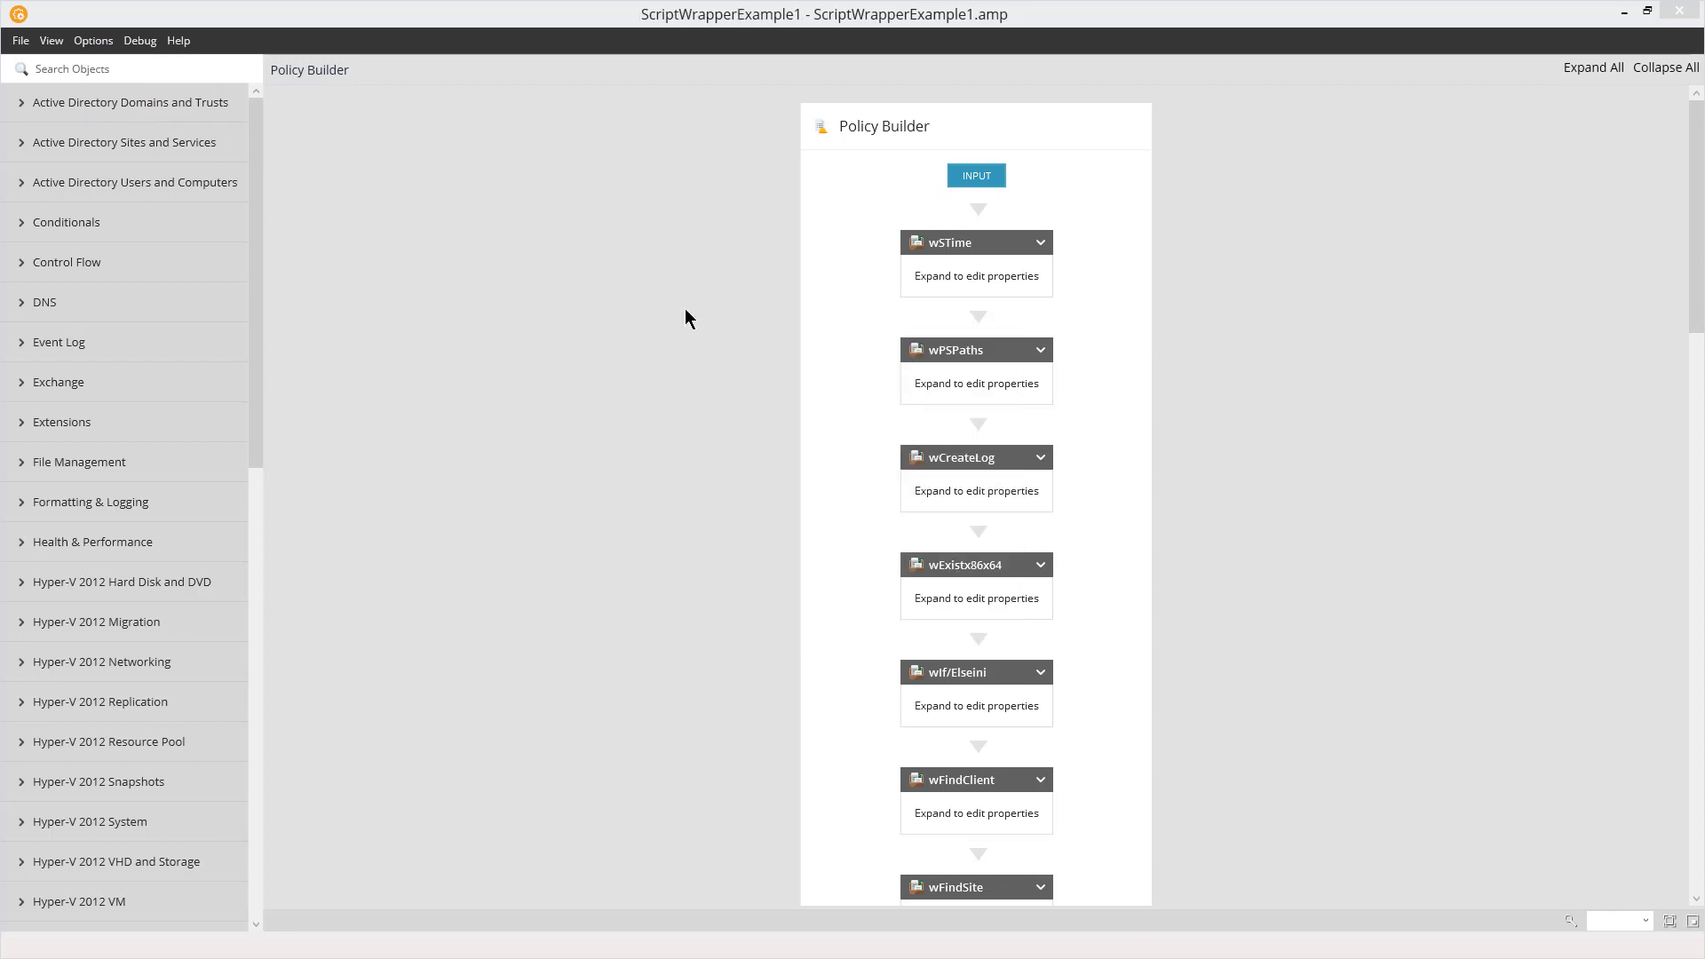
# Review the policy's global variables and confirm them
pyautogui.click(970, 177)
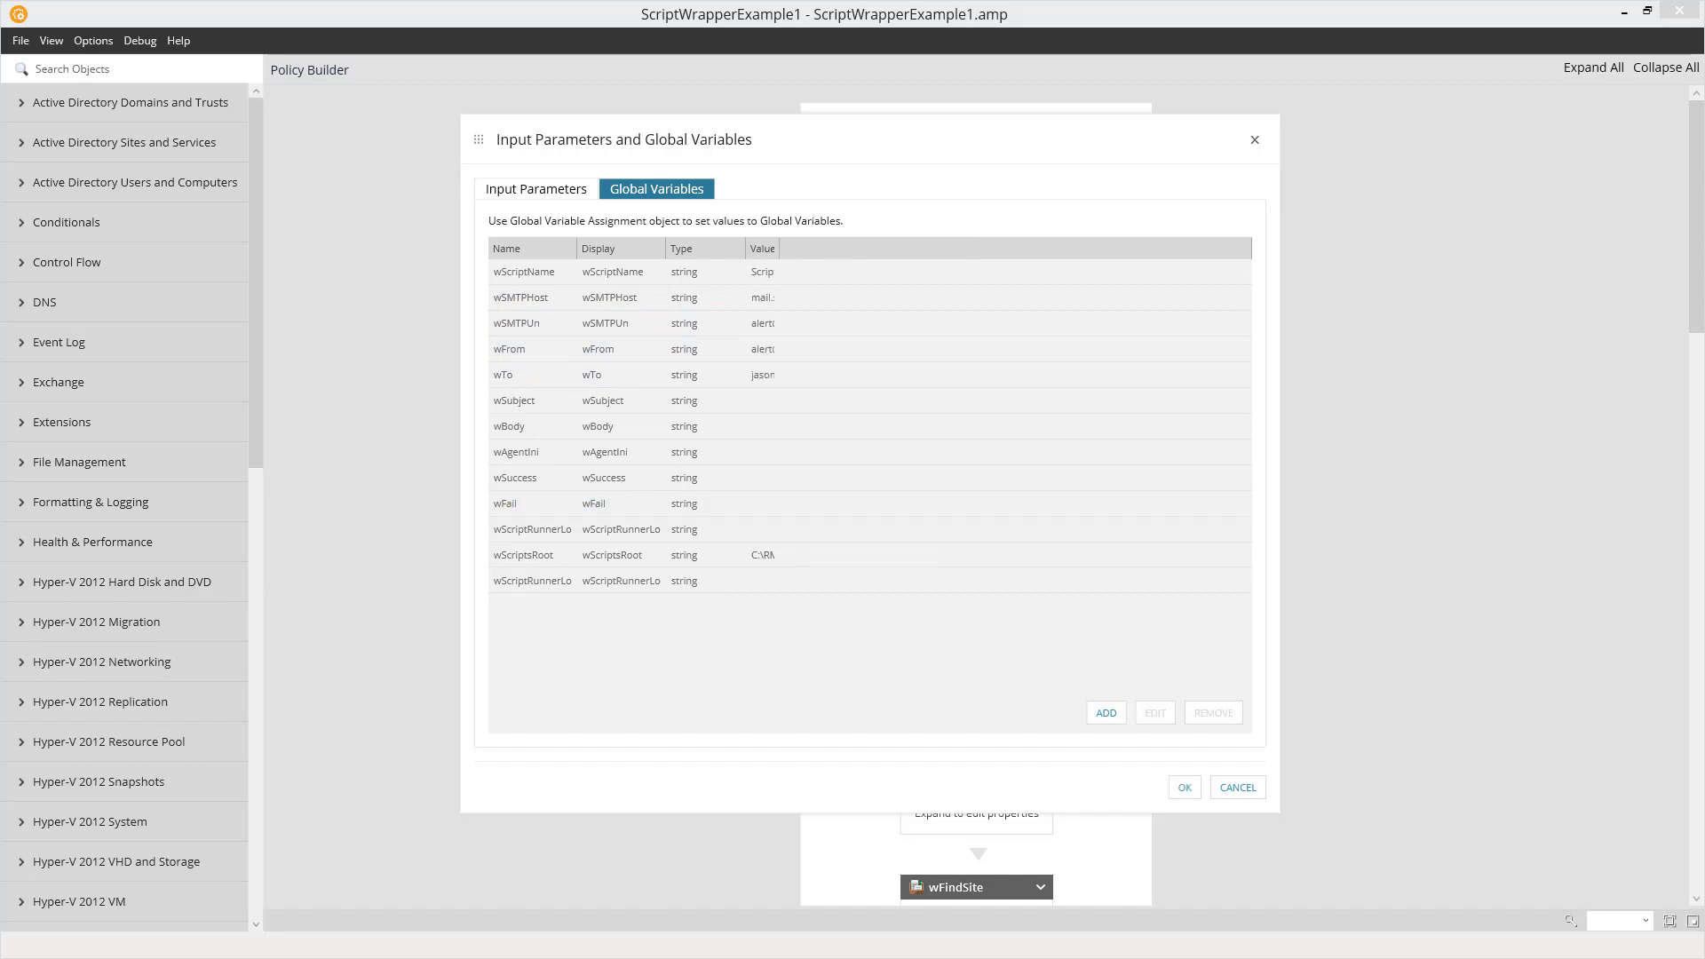
pyautogui.press('Return')
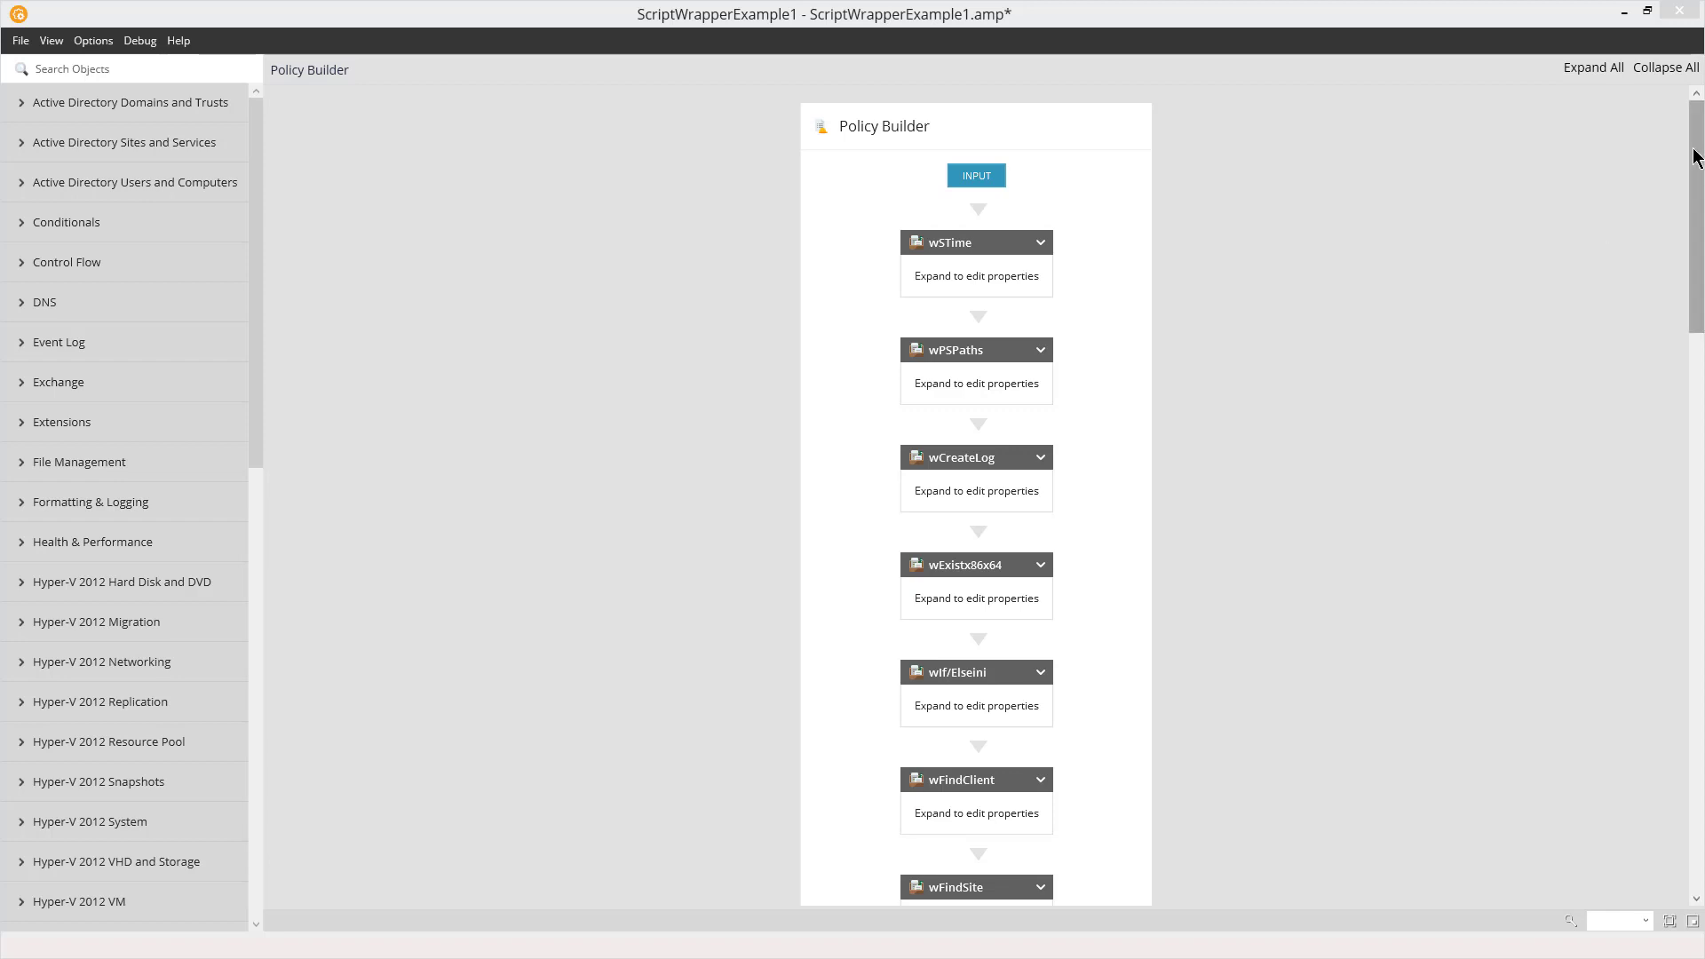
# Examine the part of the policy between the wLogStartScript and wLogEndScript objects, where the embedded script sits
pyautogui.moveTo(1695, 156); pyautogui.dragTo(1697, 489)
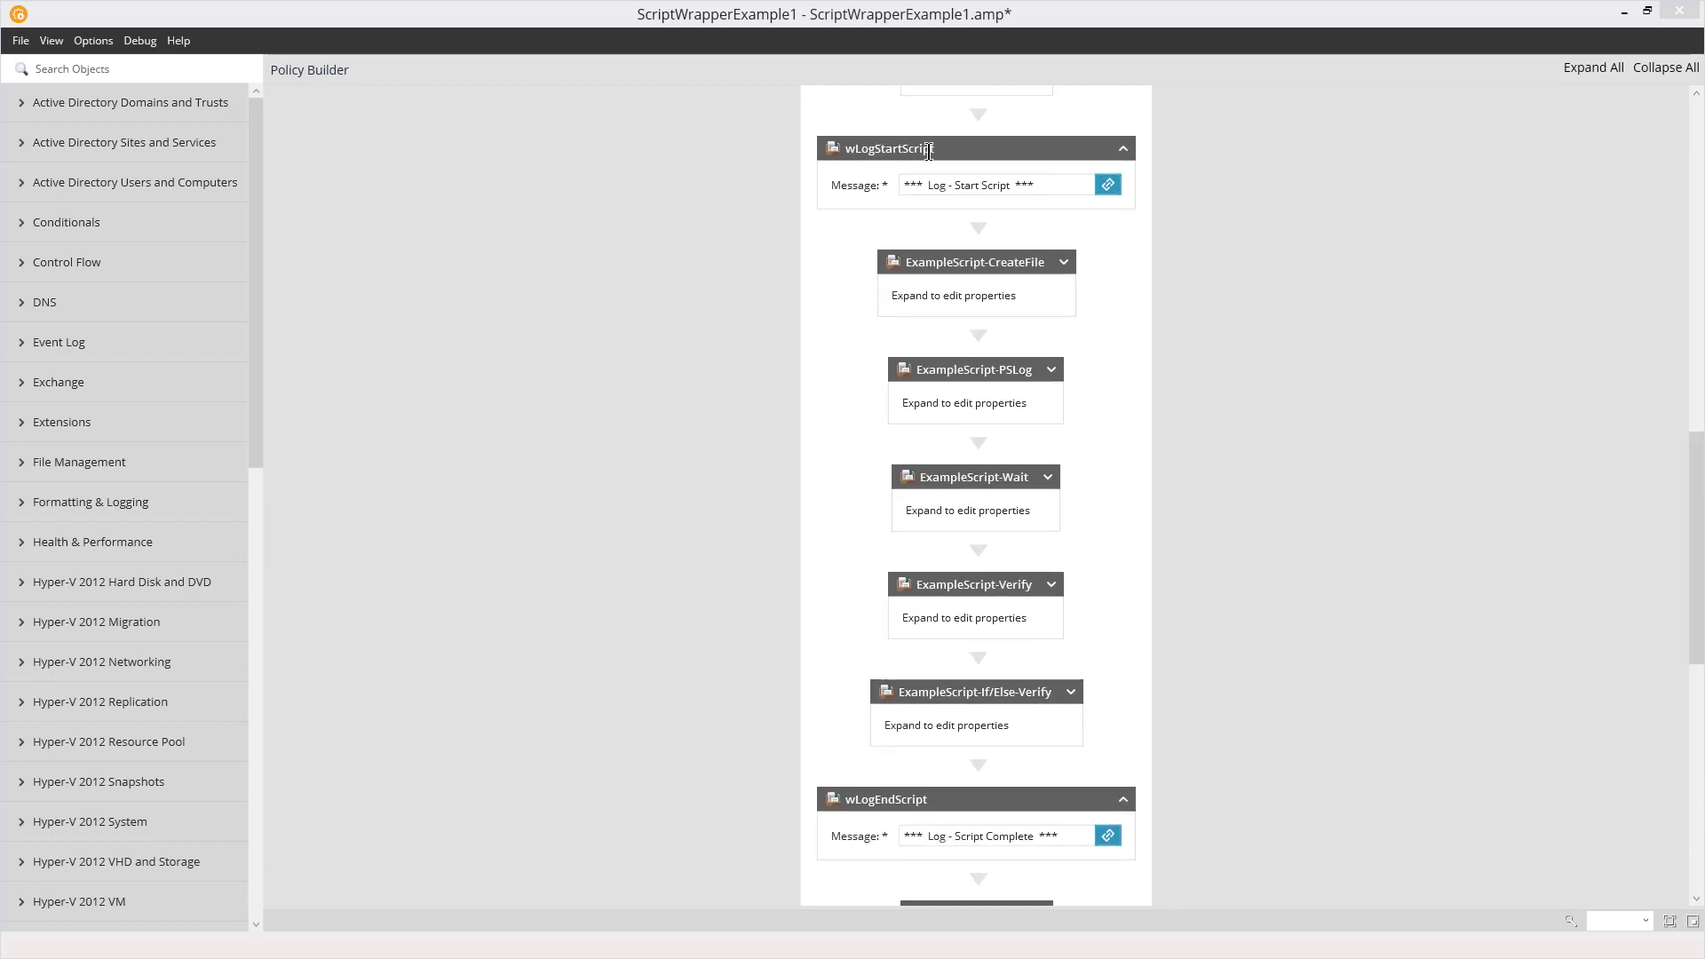
pyautogui.moveTo(874, 799); pyautogui.dragTo(976, 811)
pyautogui.click(975, 806)
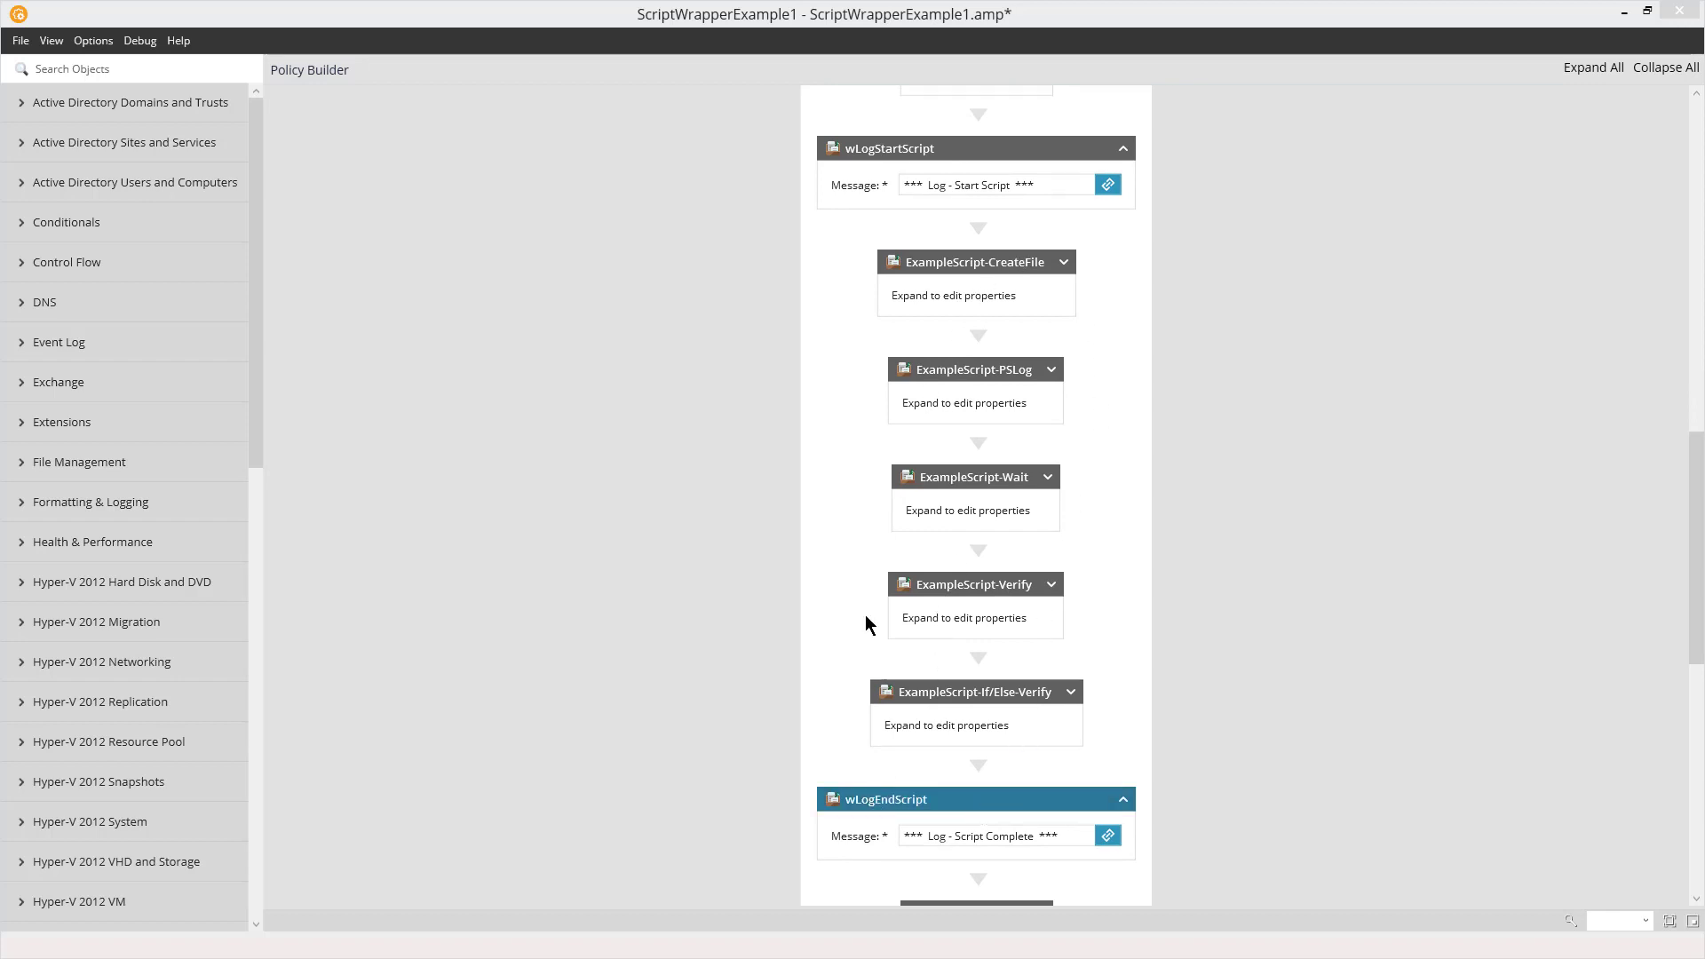
pyautogui.scroll(-5, 1693, 476)
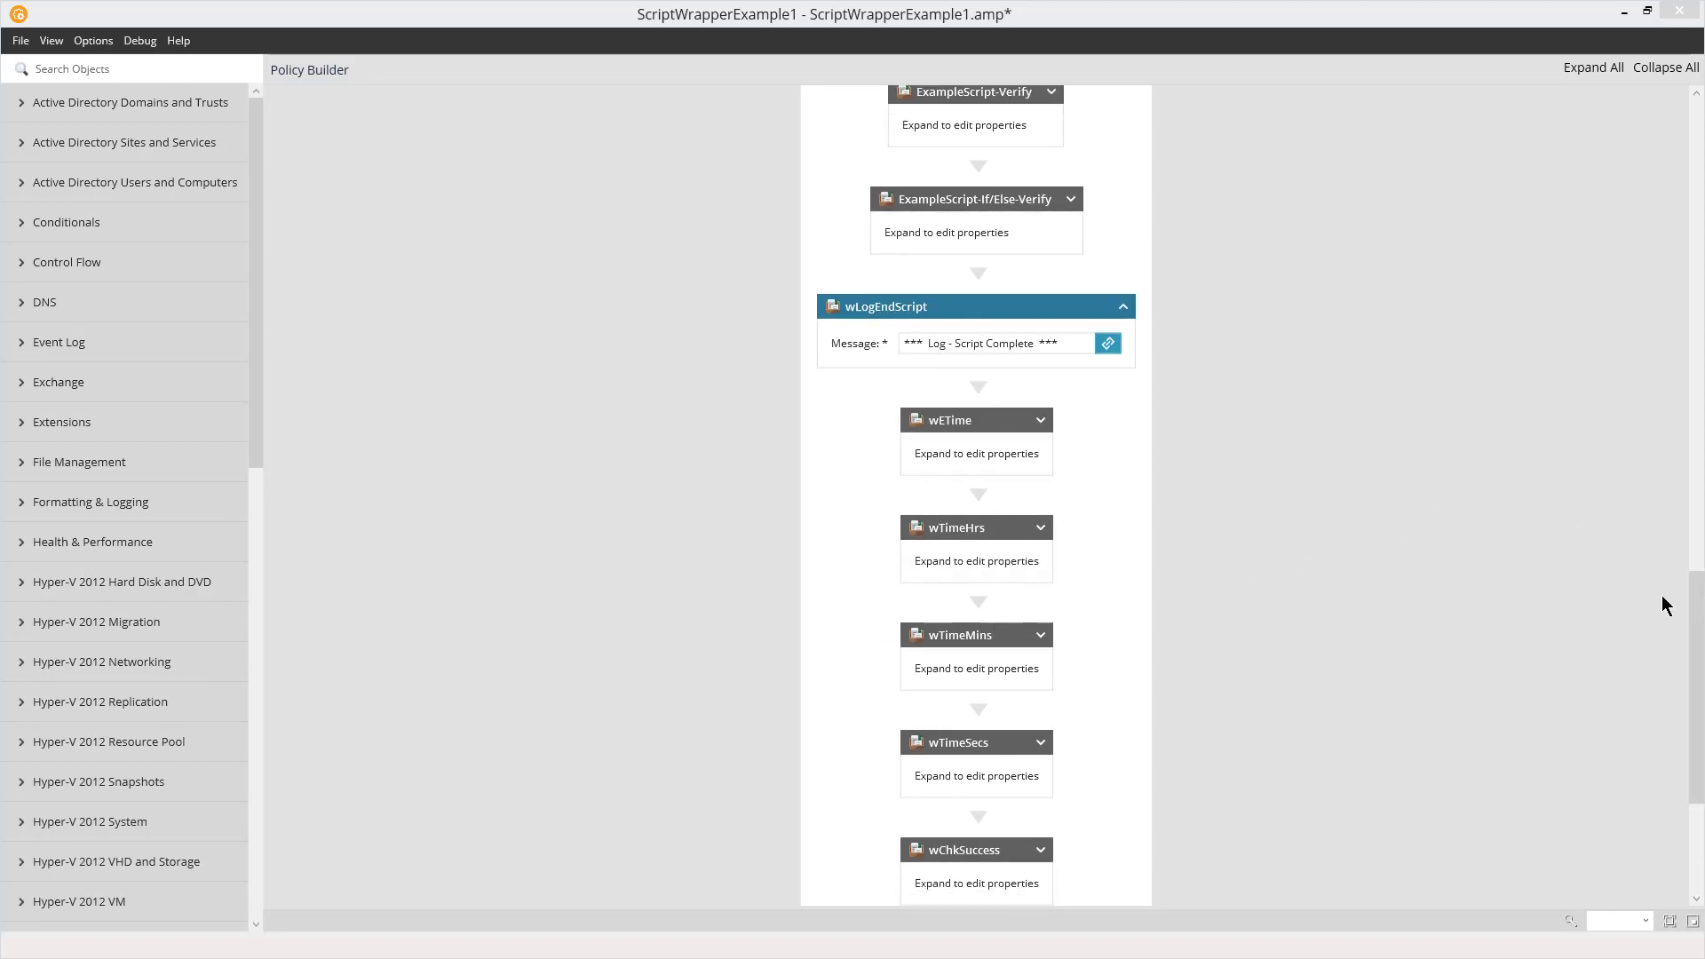
pyautogui.moveTo(1695, 625); pyautogui.dragTo(1696, 493)
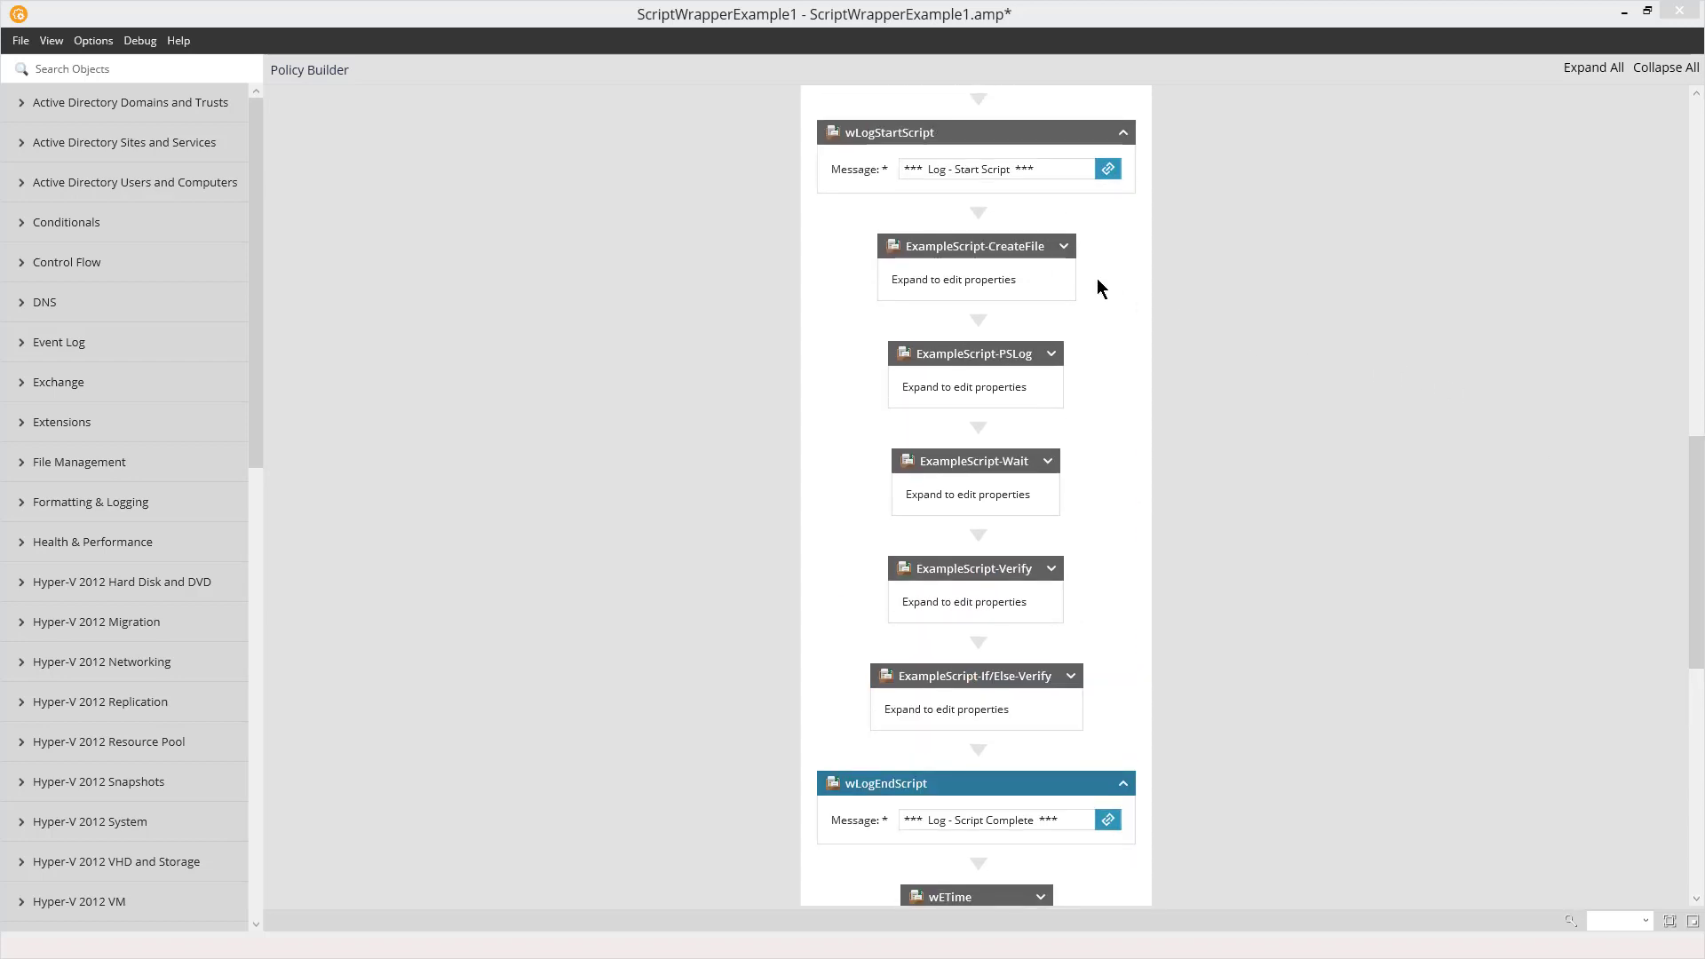
# Examine the properties of the ExampleScript-PSLog, ExampleScript-Wait, ExampleScript-Verify and ExampleScript-If/Else-Verify objects
pyautogui.click(1055, 358)
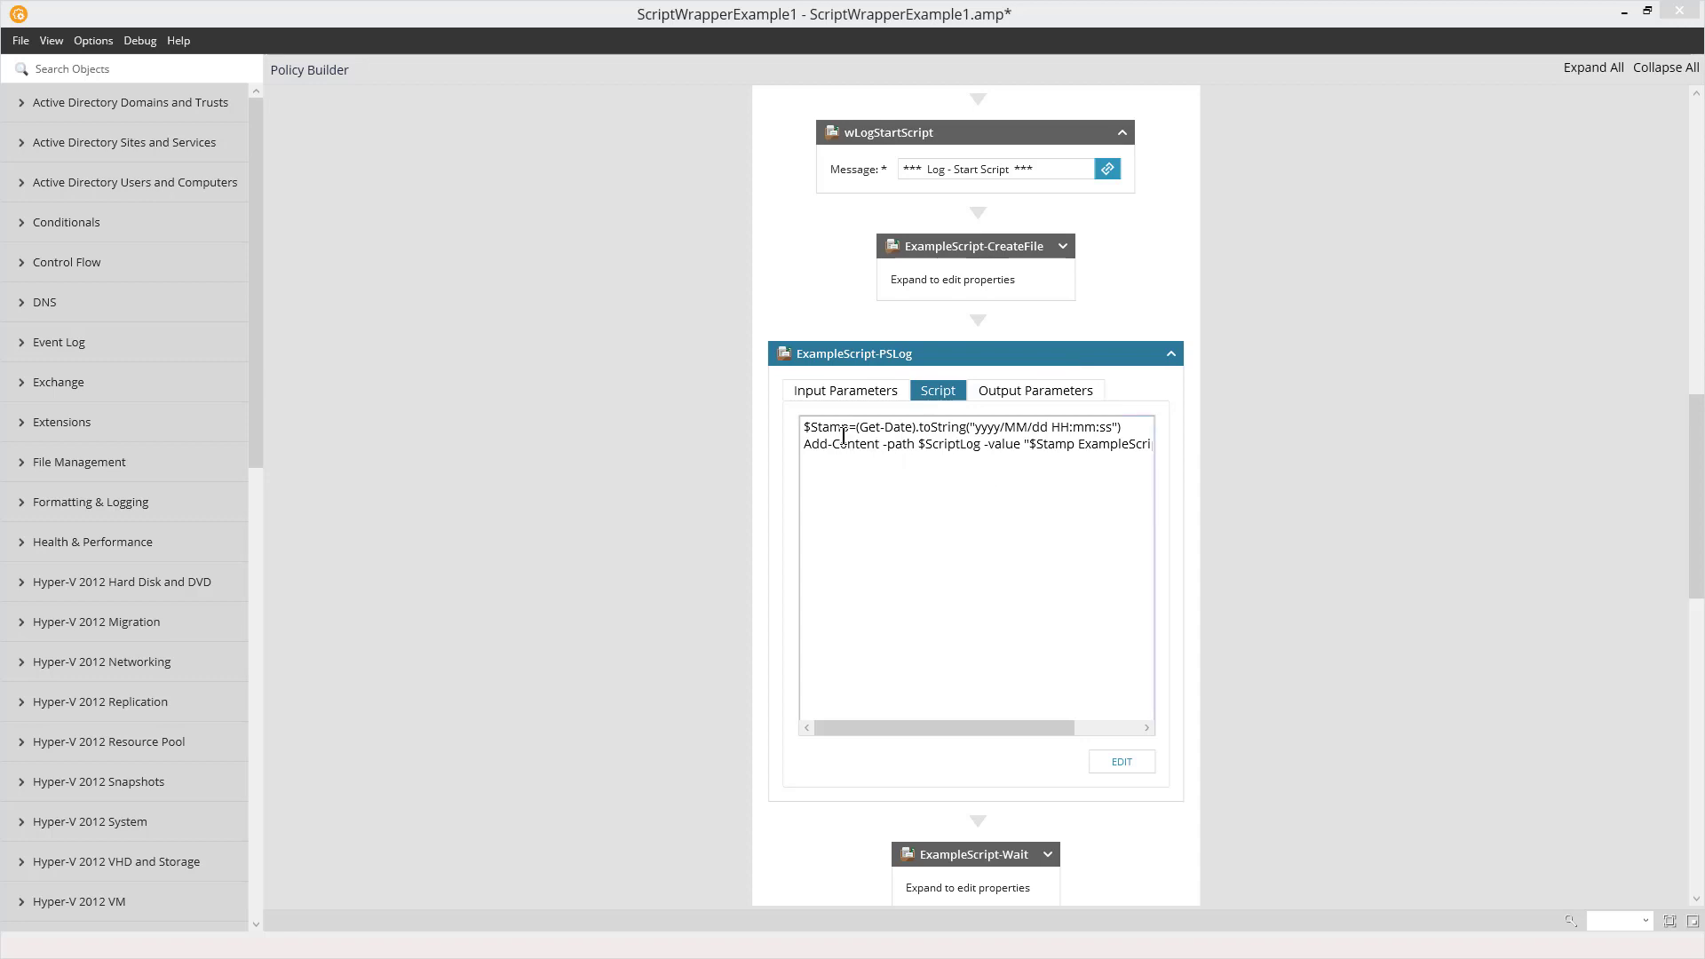
pyautogui.click(1048, 355)
pyautogui.click(1046, 461)
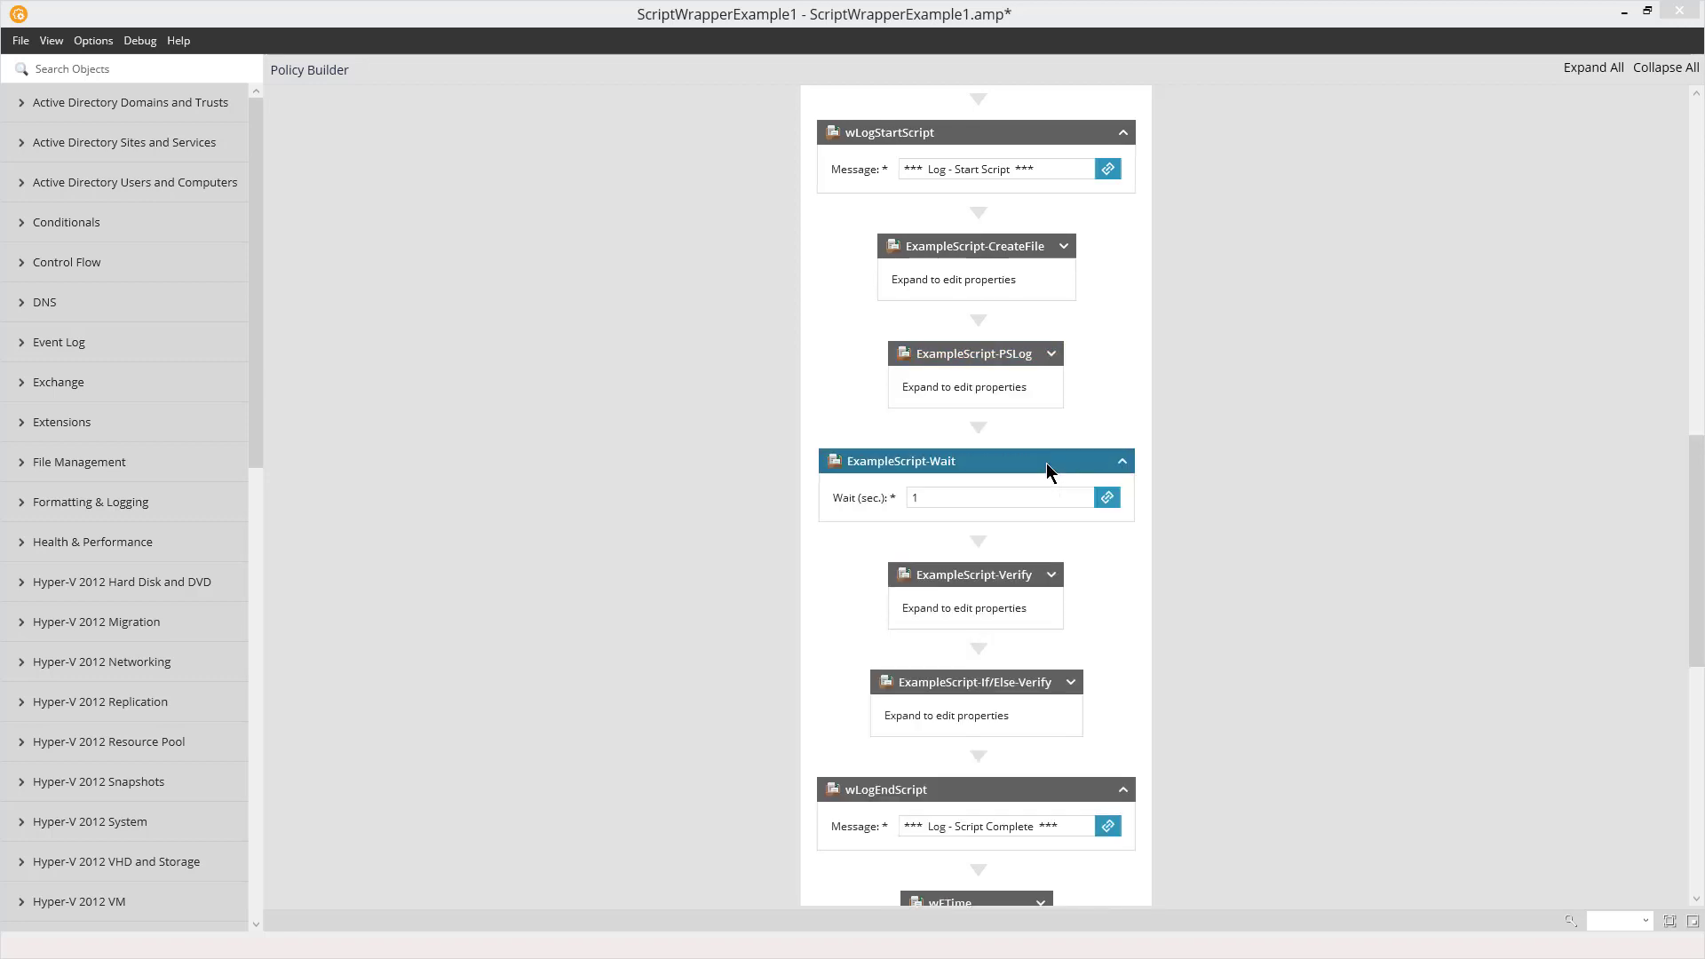
pyautogui.click(1096, 463)
pyautogui.click(1047, 570)
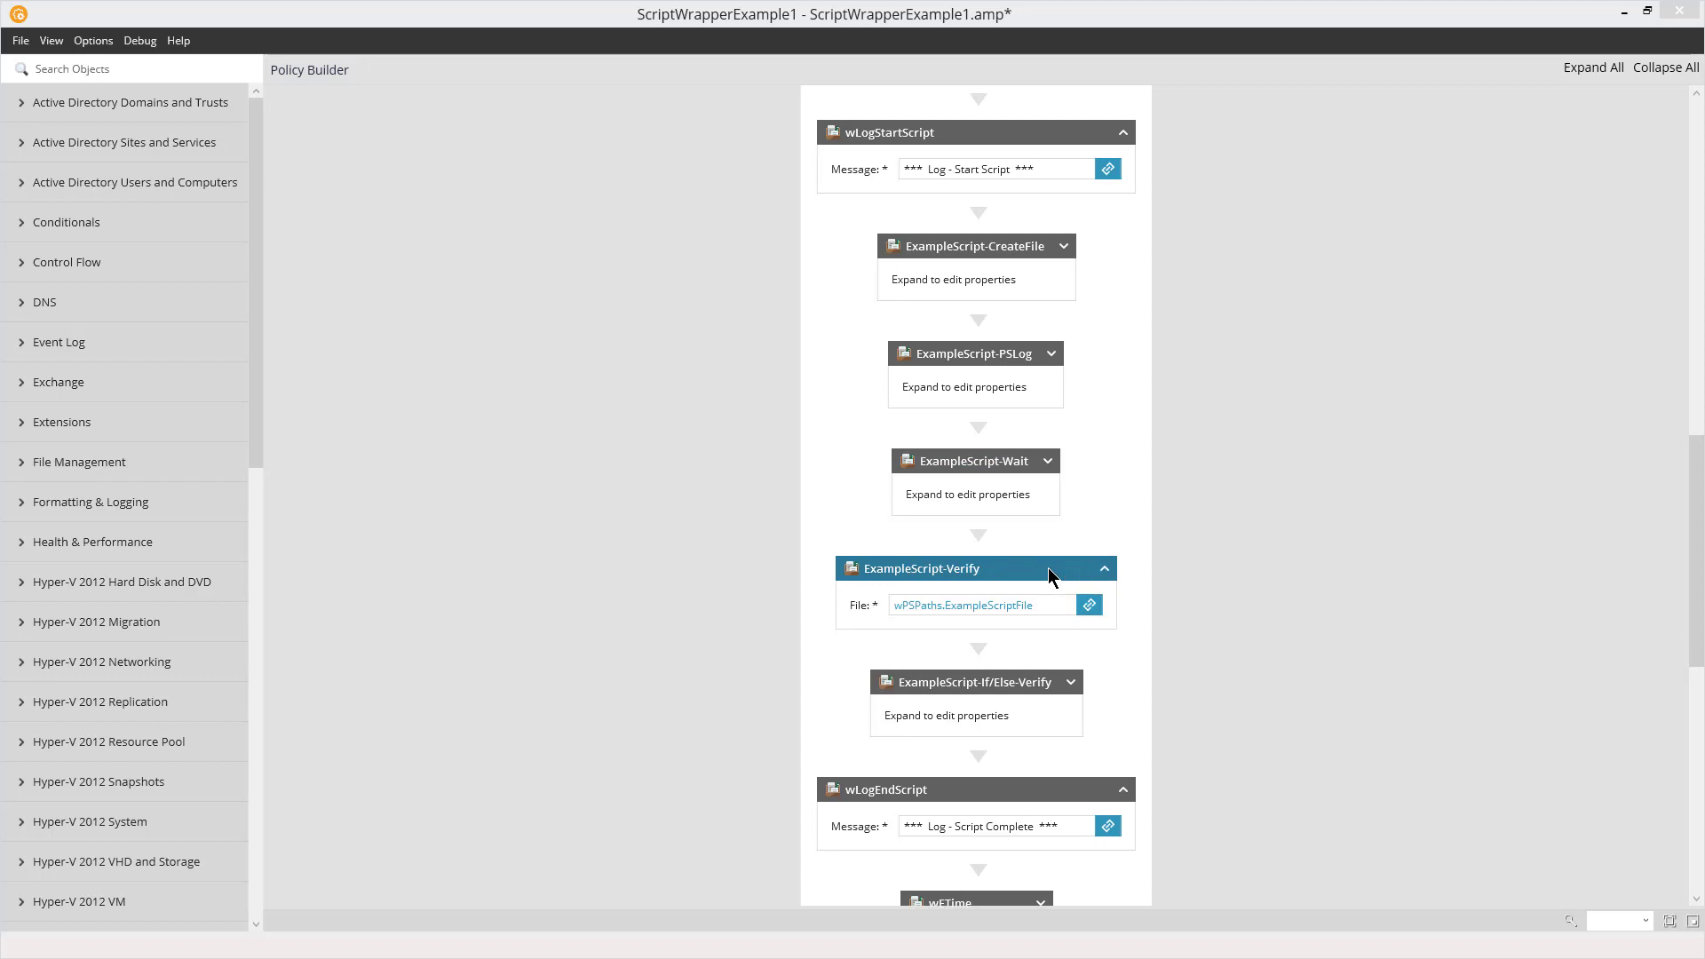
pyautogui.click(1106, 571)
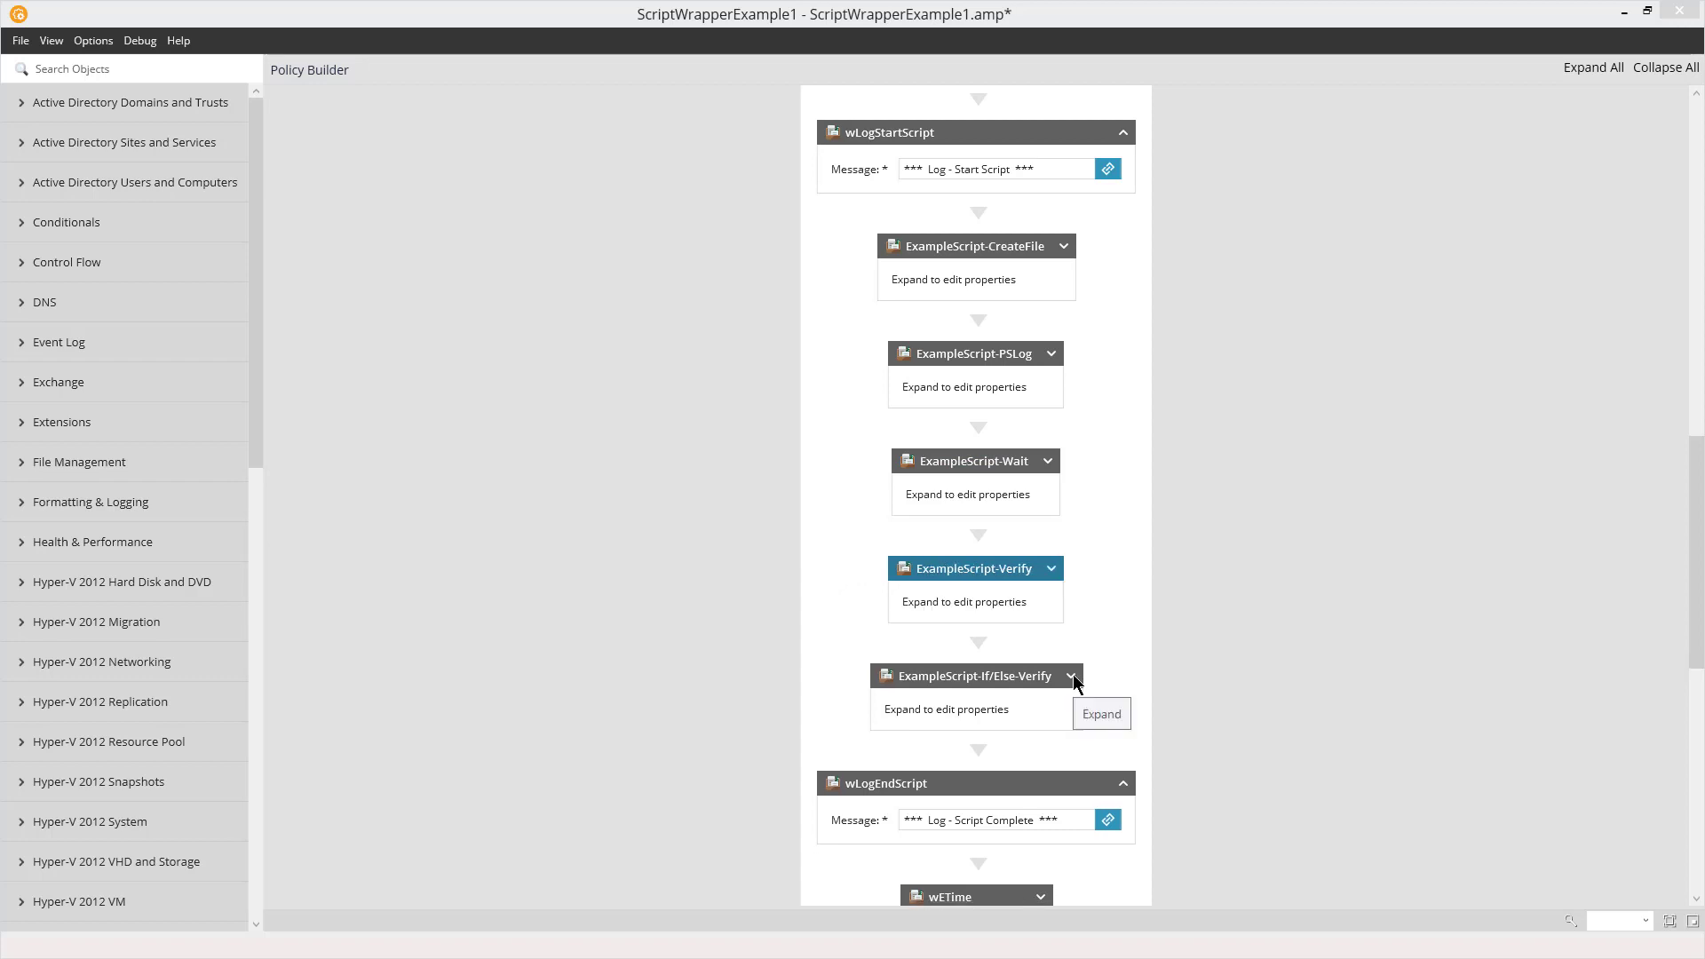
pyautogui.click(1072, 674)
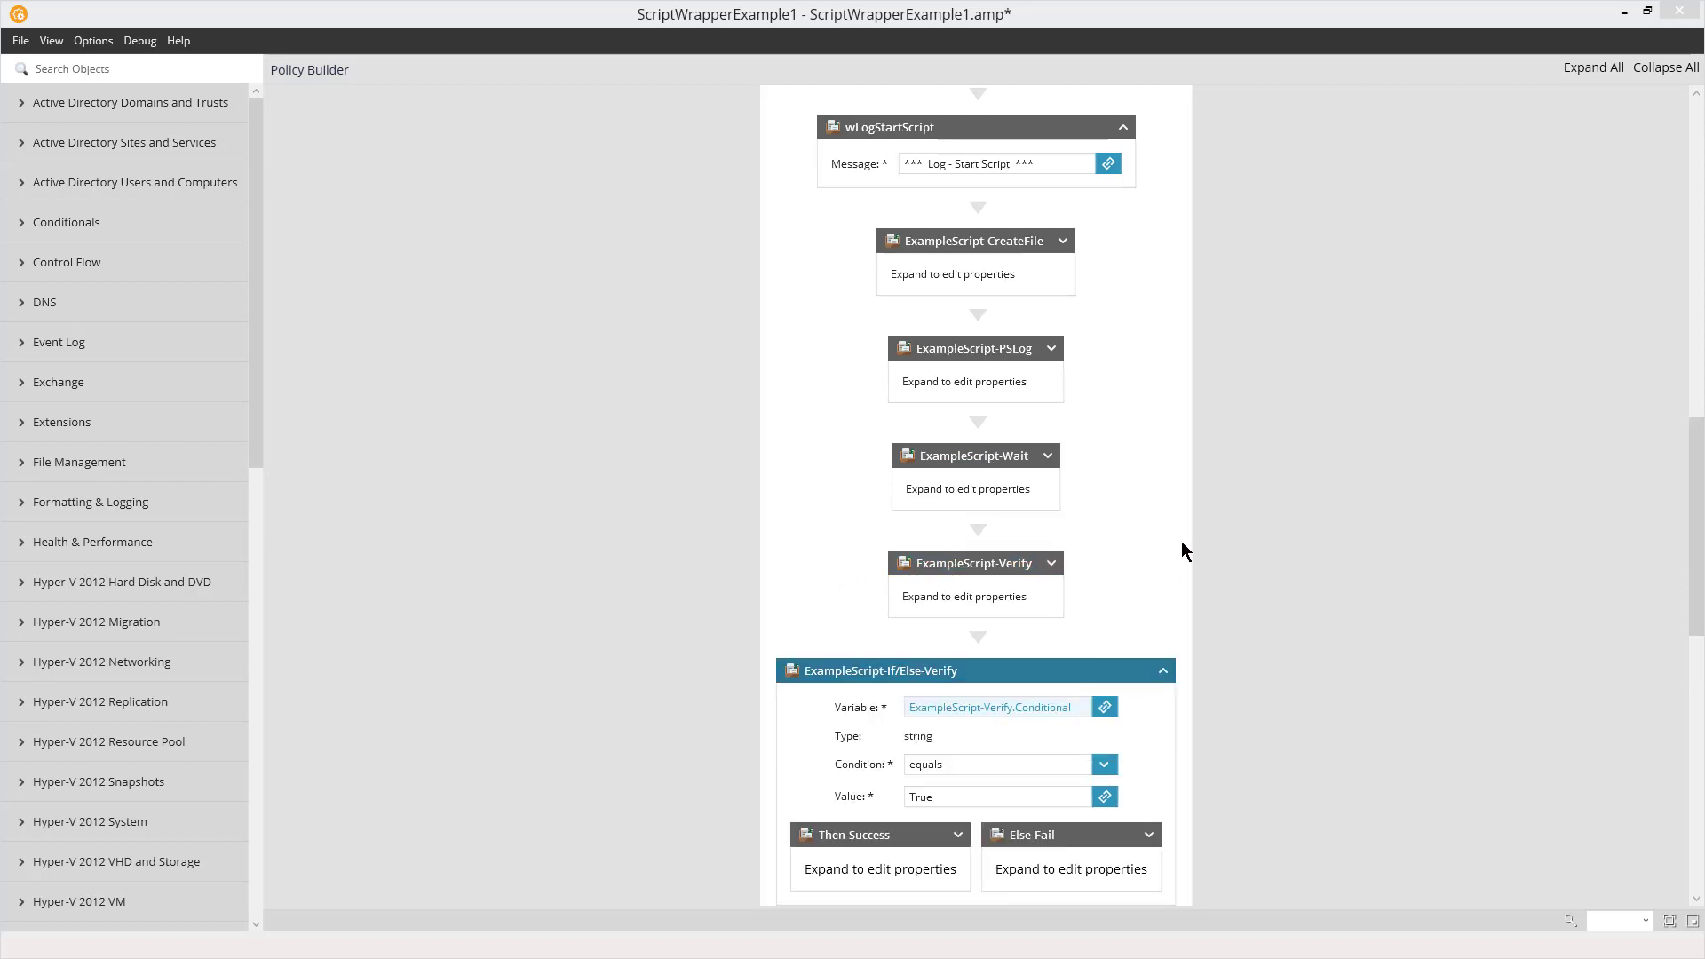
pyautogui.scroll(-1, 1180, 540)
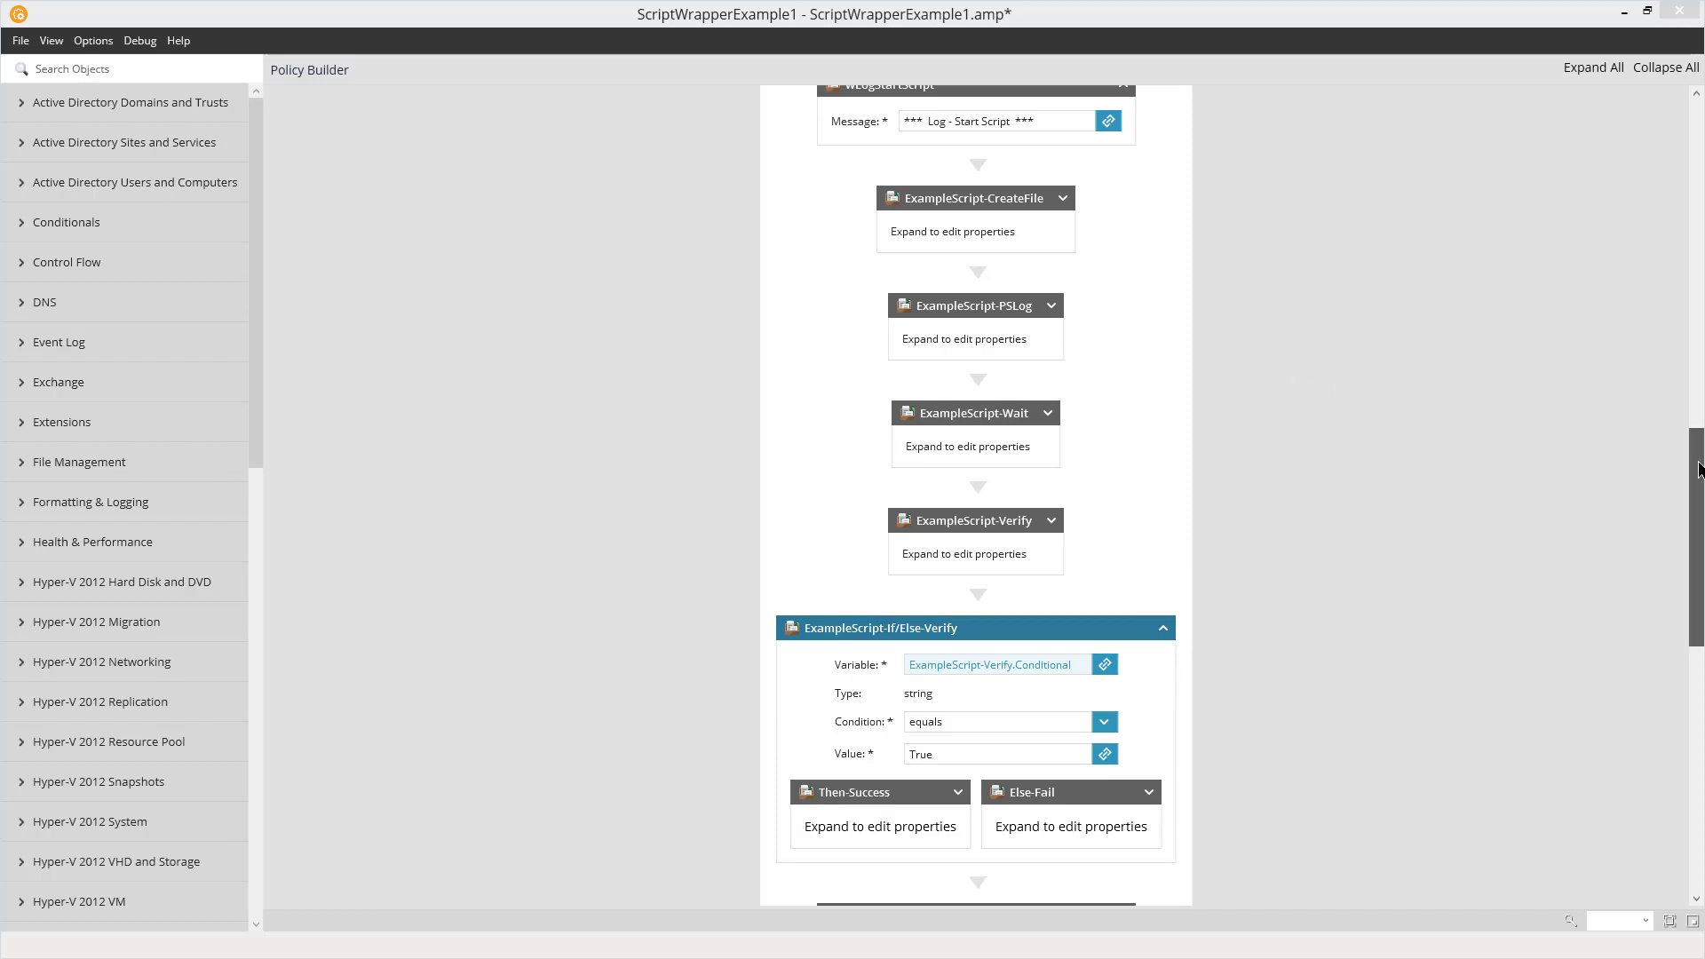
pyautogui.moveTo(1699, 469)
pyautogui.mouseDown()
pyautogui.moveTo(1699, 547)
pyautogui.moveTo(1696, 432)
pyautogui.moveTo(1697, 475)
pyautogui.mouseUp()
# In the RMM dashboard, start a new user defined script and choose ScriptWrapperExample1.amp as its upload file, named ScriptWrapperExample1
pyautogui.click(1162, 768)
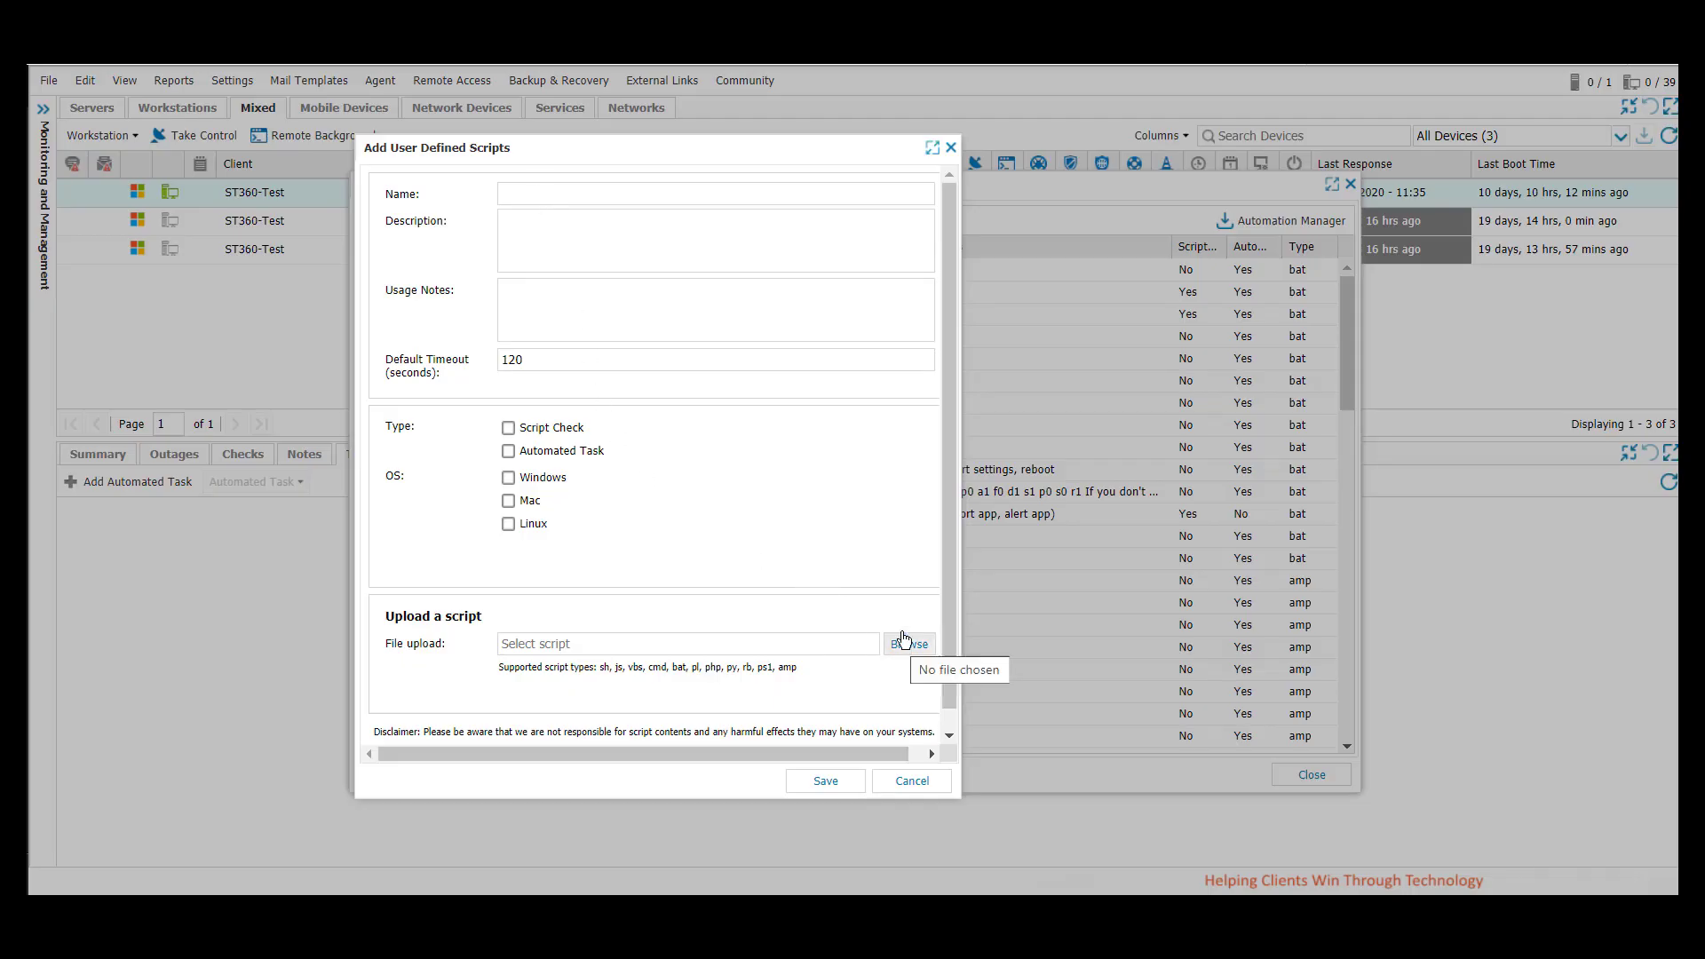
pyautogui.click(909, 643)
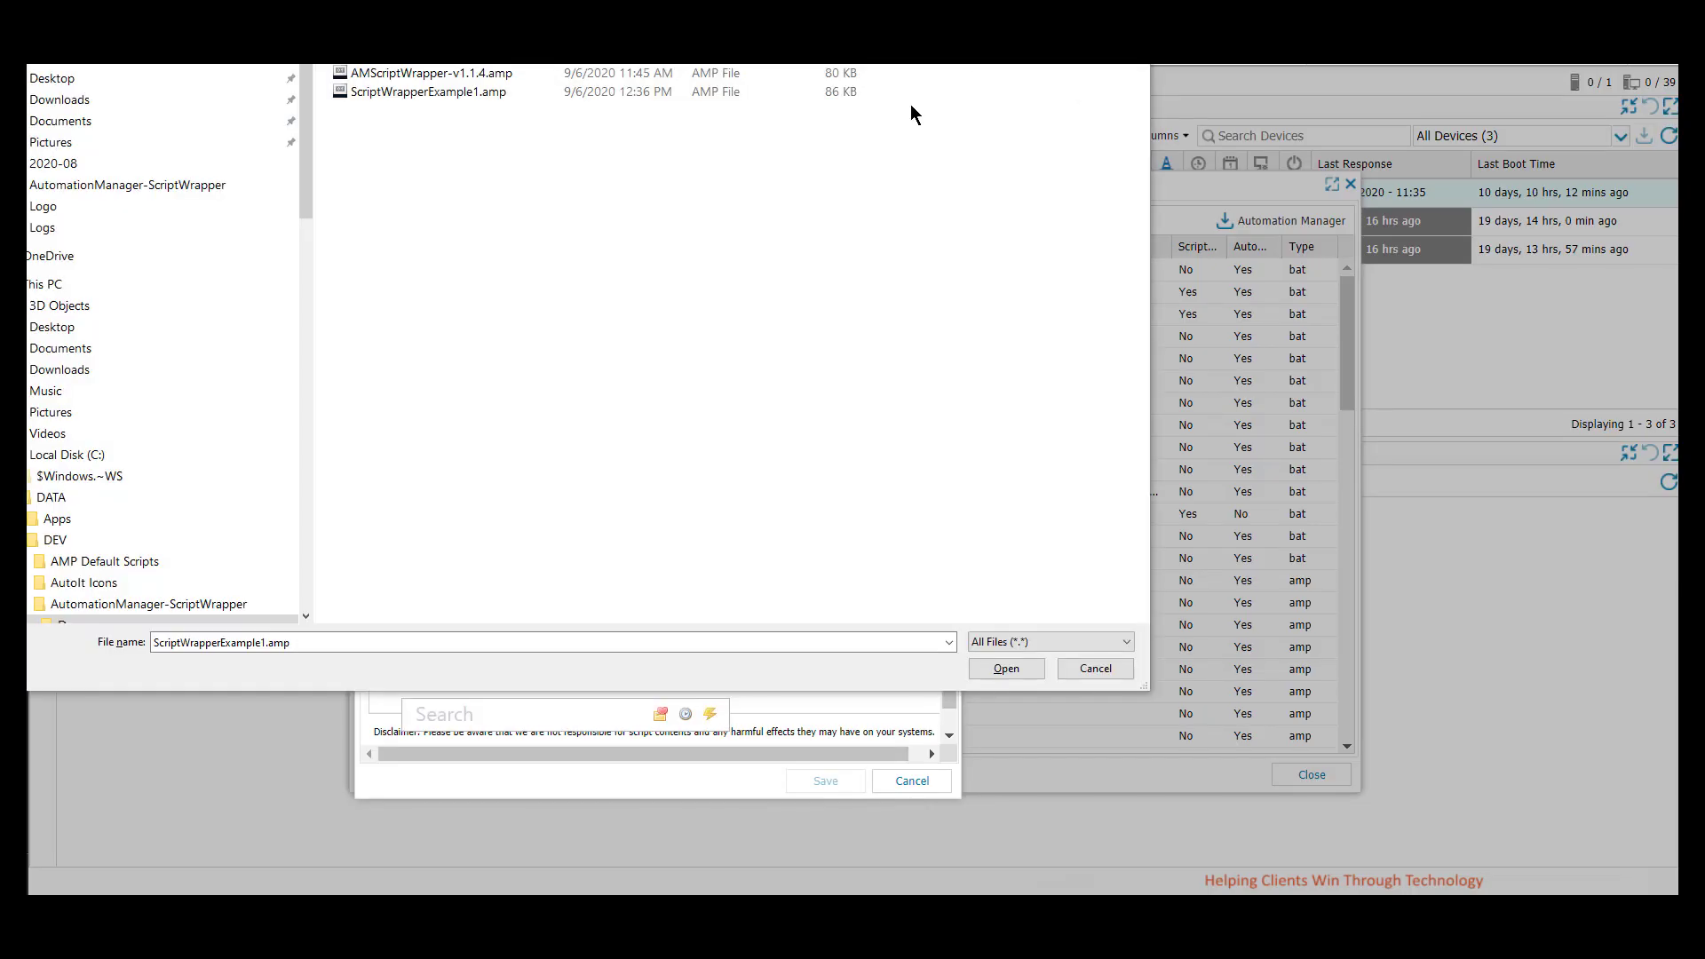
pyautogui.doubleClick(438, 93)
pyautogui.click(537, 191)
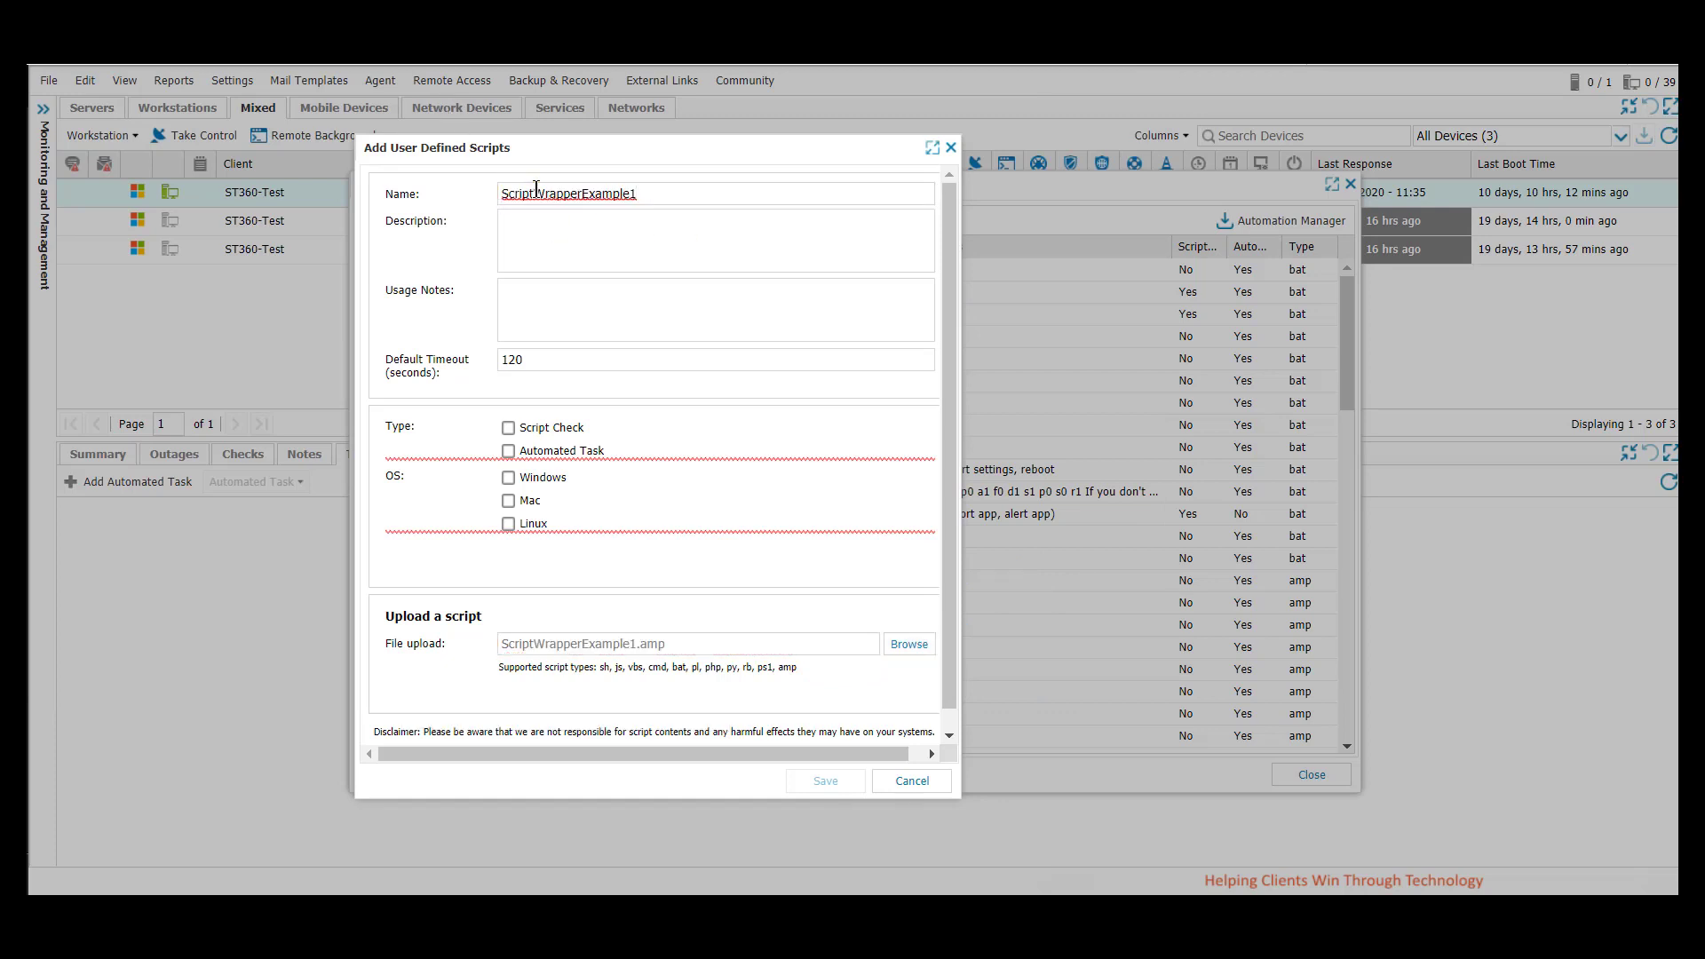
# Enable the Script Check and Automated Task types and the Windows OS for the script, and save it
pyautogui.click(509, 429)
pyautogui.click(509, 452)
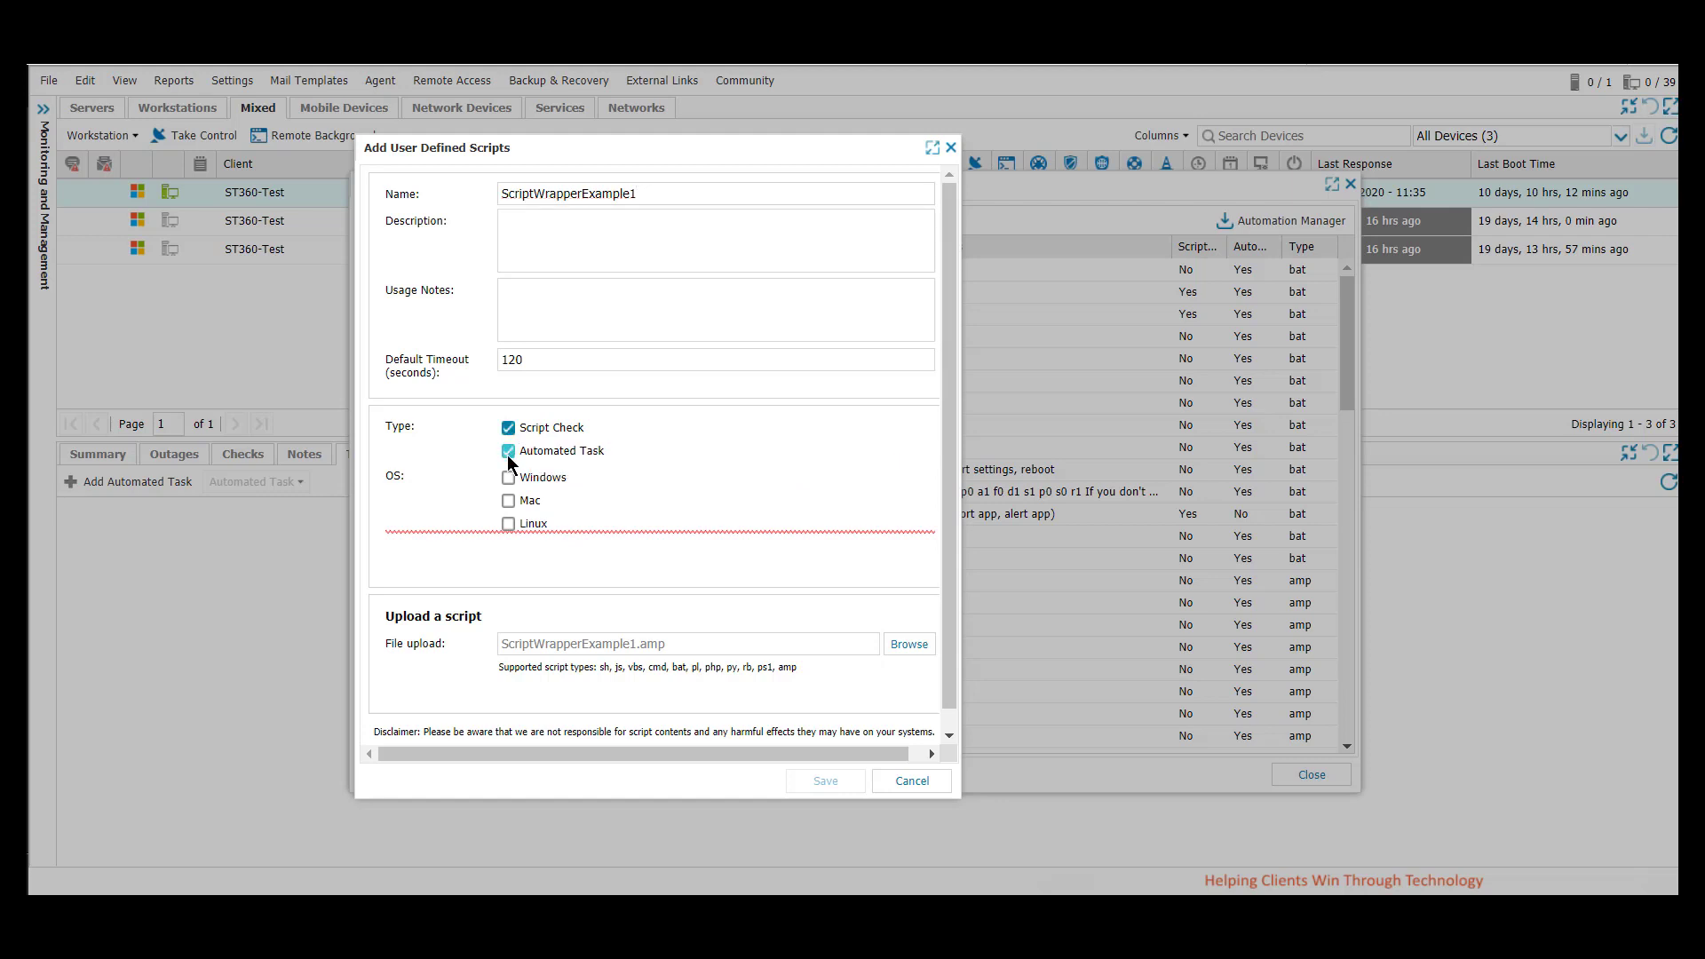
pyautogui.click(509, 479)
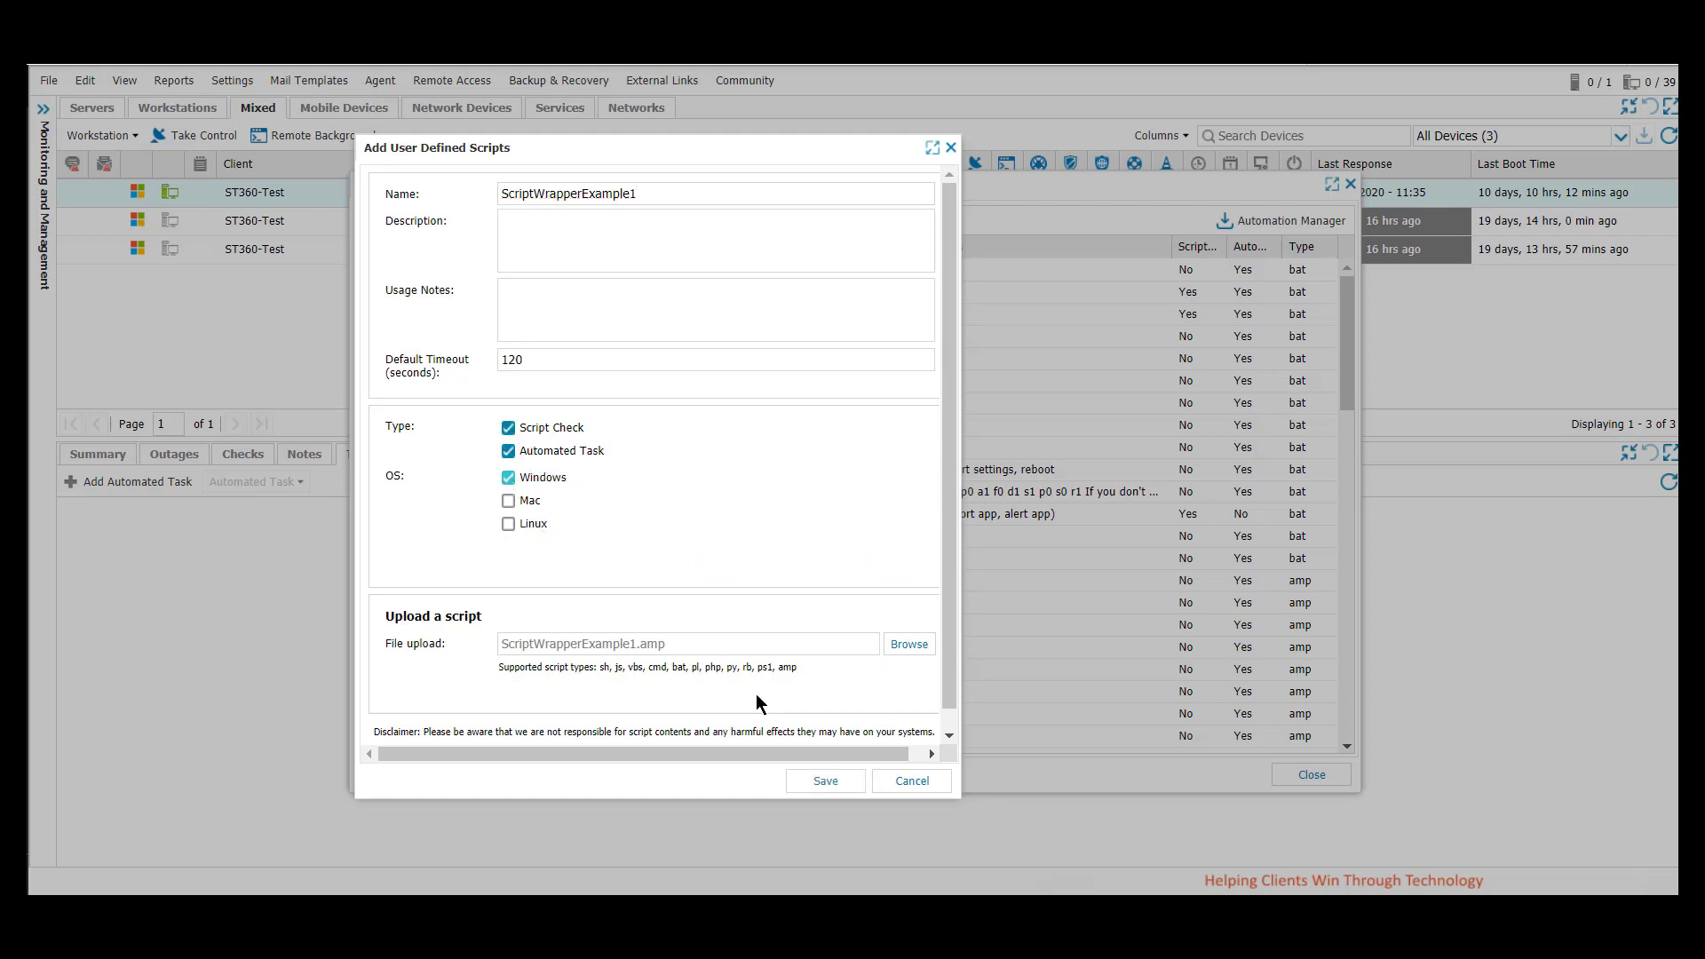
pyautogui.click(825, 781)
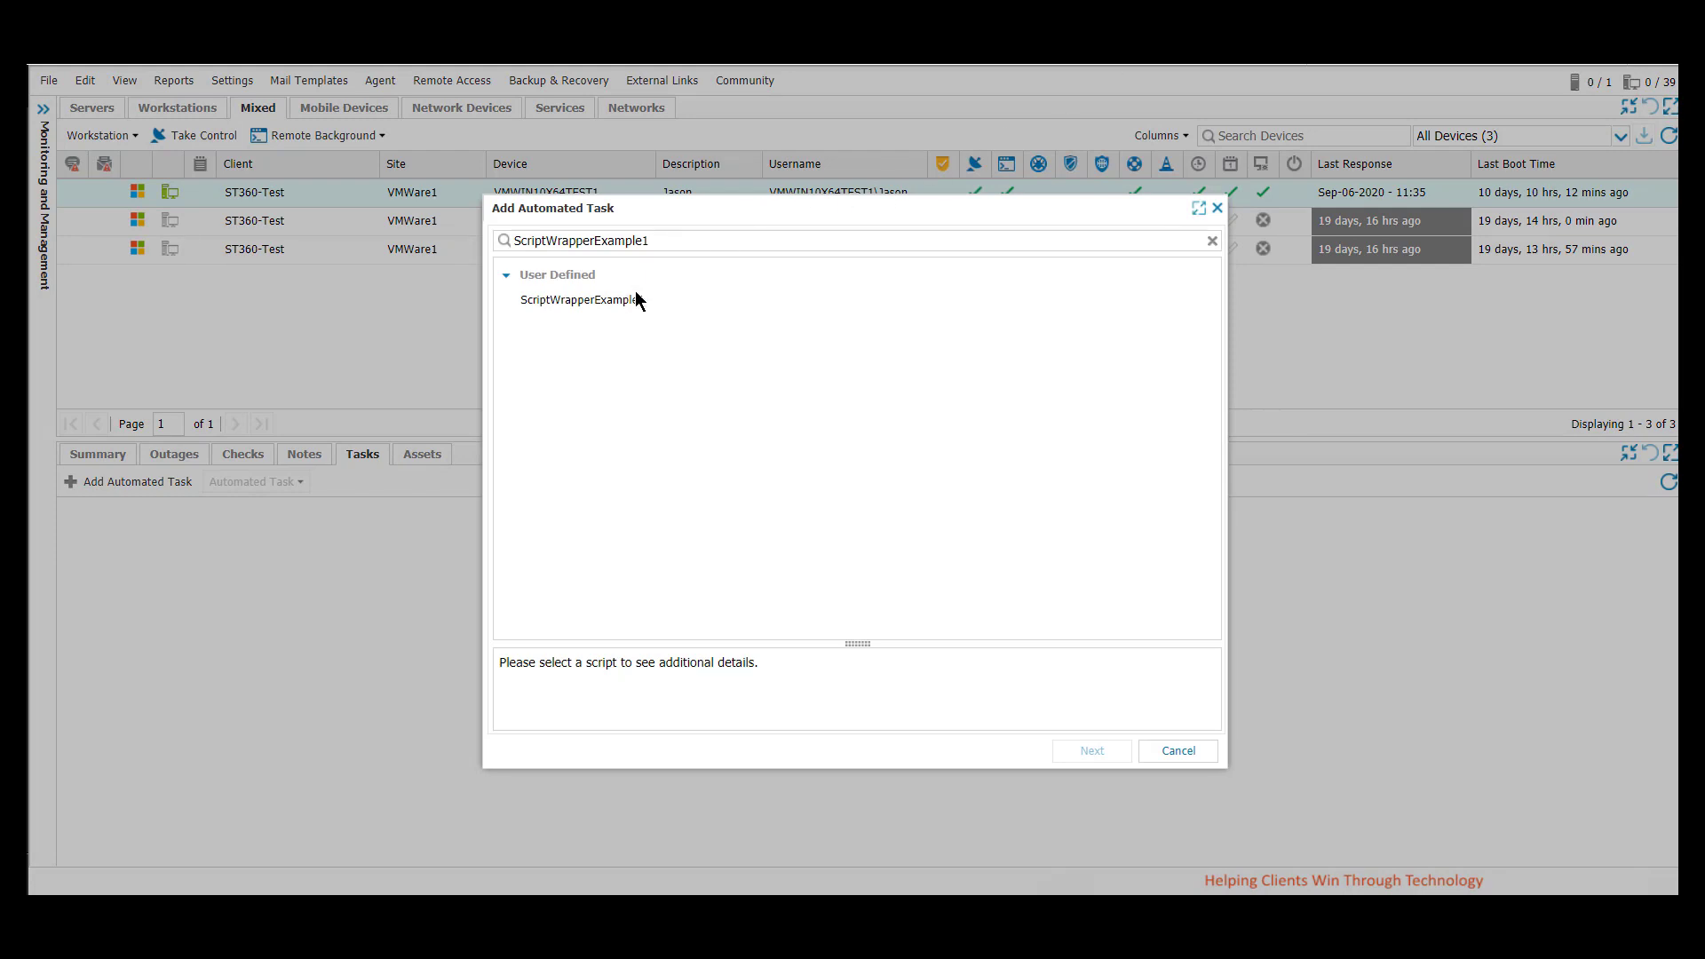
# Add the user defined ScriptWrapperExample1 script as a manual automated task on device VMWIN10X64TEST1 and select the task
pyautogui.click(604, 299)
pyautogui.click(1062, 748)
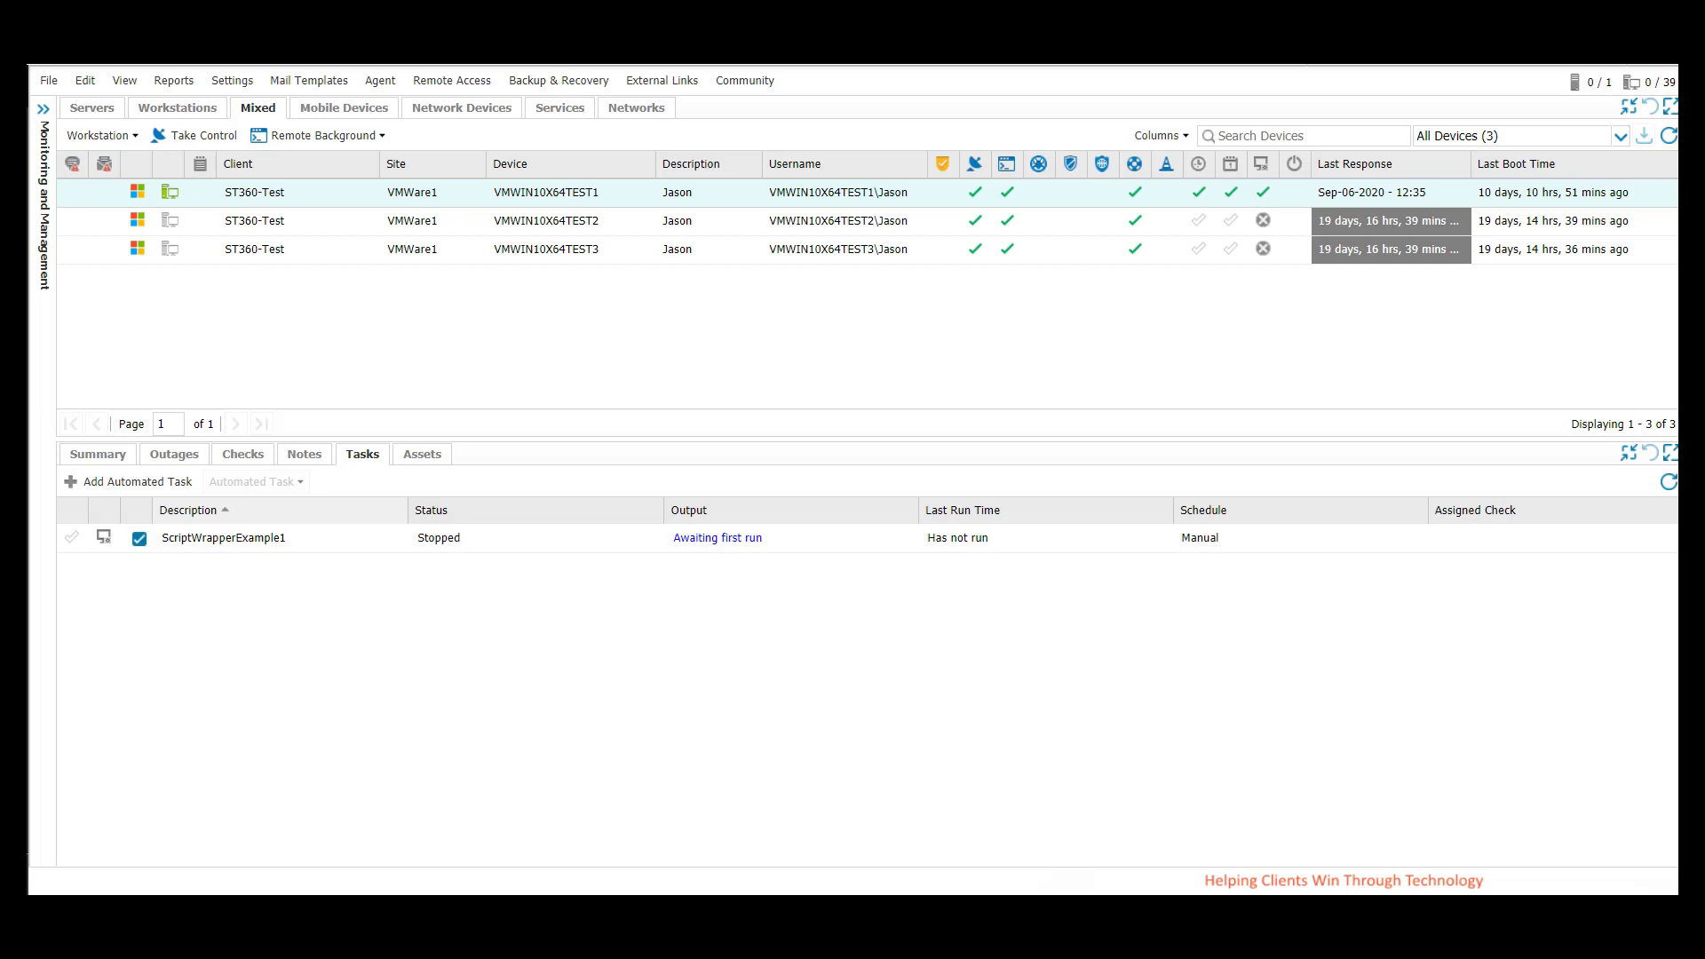
pyautogui.click(268, 551)
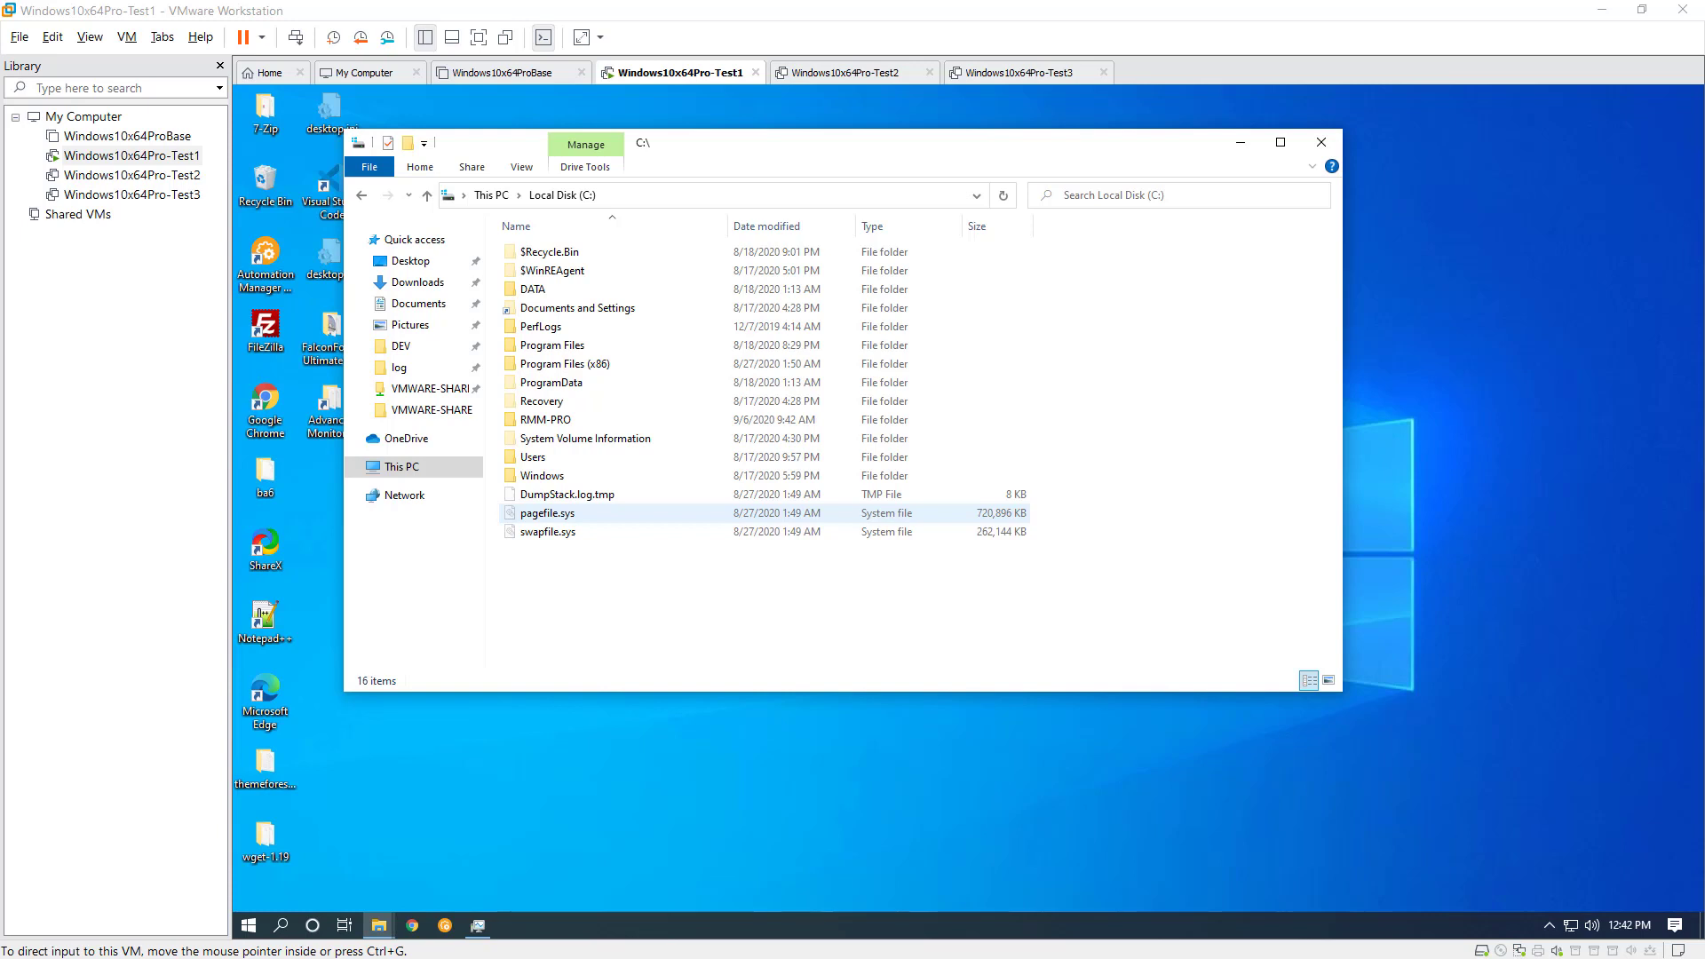
# In the Windows10x64Pro-Test1 virtual machine, open the run folder inside C:\RMM-PRO\SolarWindsRMM\SCRIPTS\ScriptWrapperExample1
pyautogui.click(559, 424)
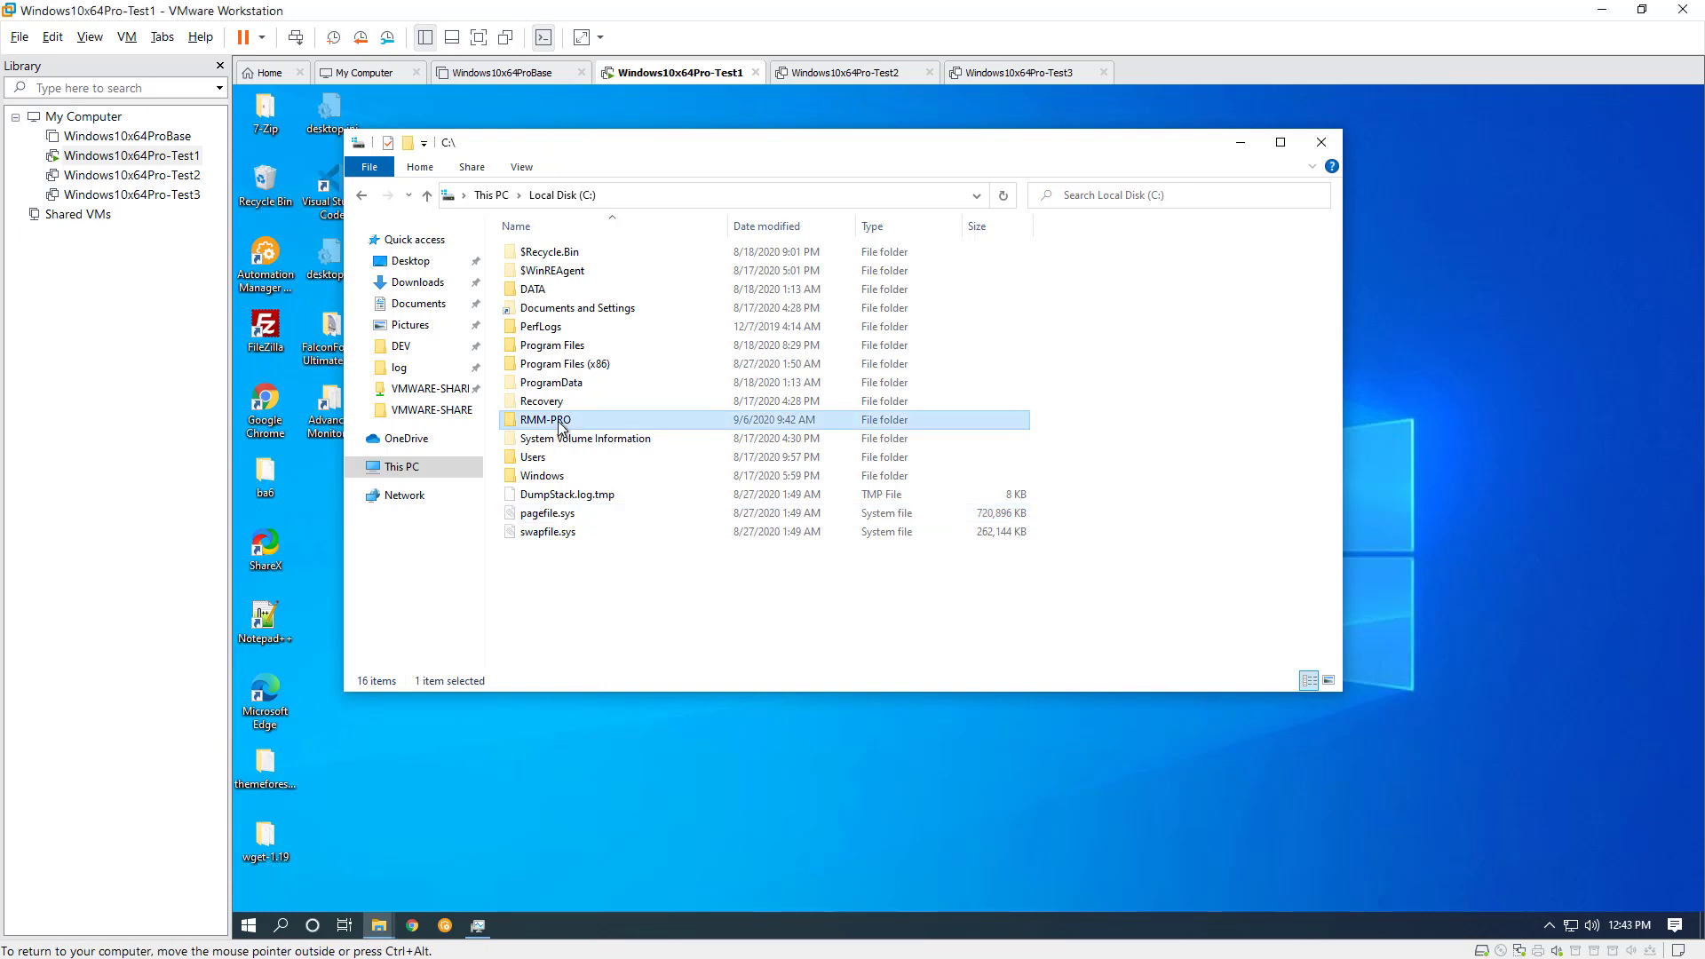
pyautogui.doubleClick(545, 423)
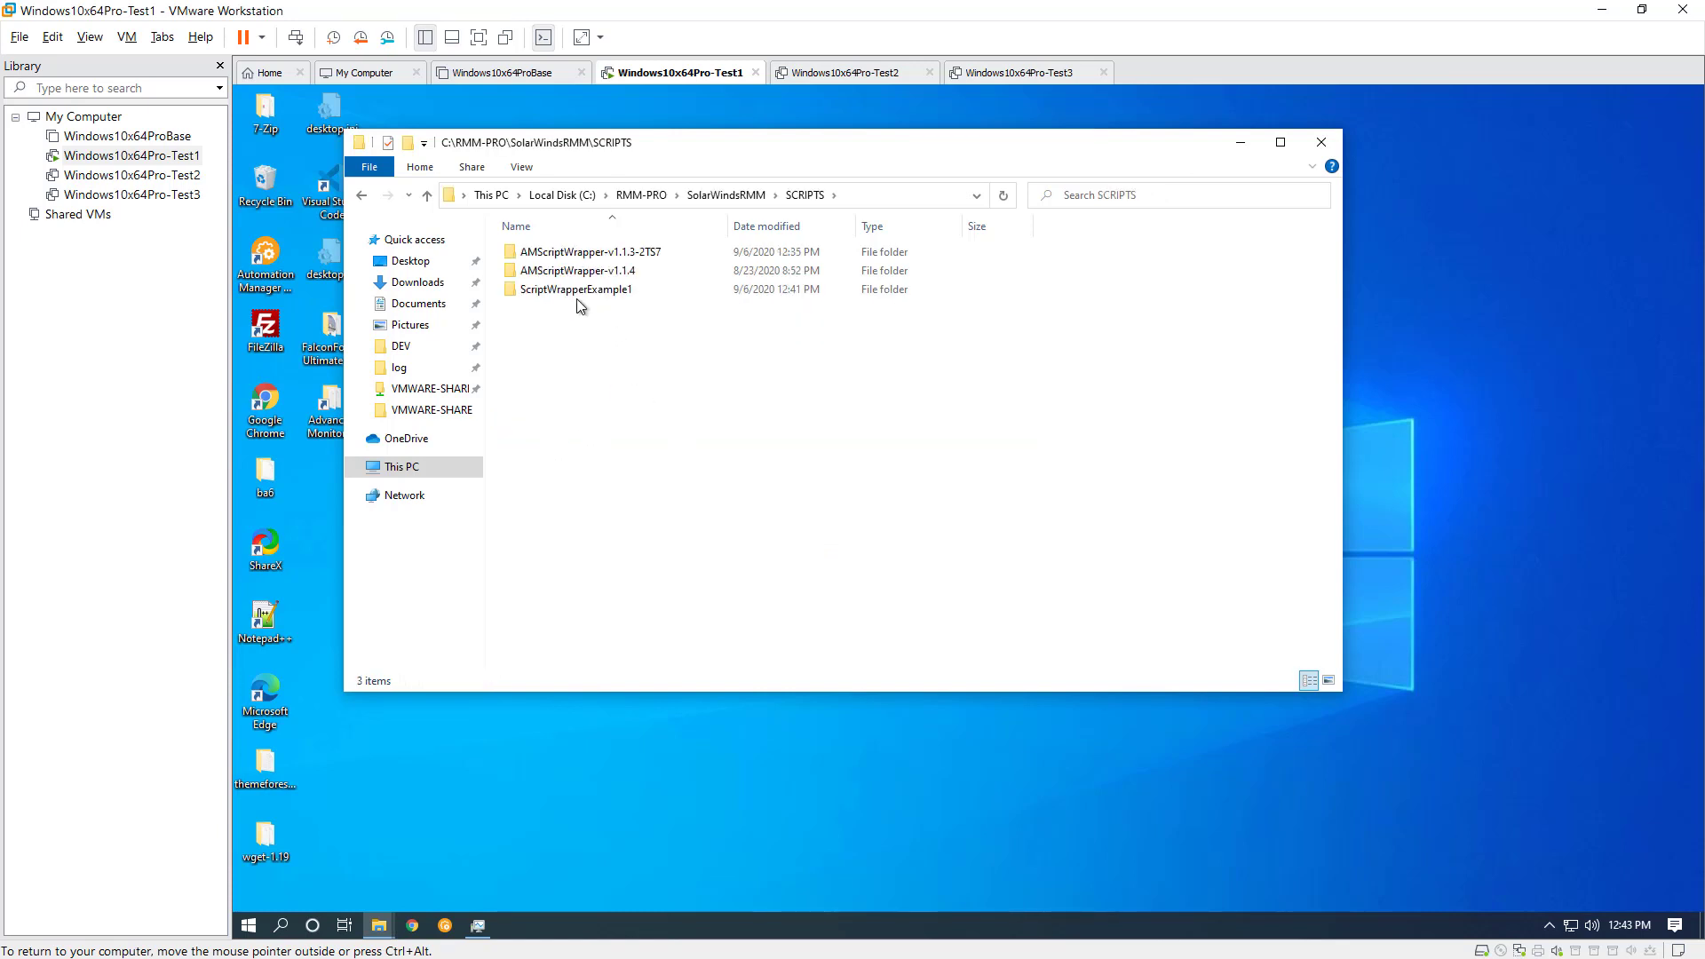
pyautogui.doubleClick(577, 293)
pyautogui.moveTo(728, 225); pyautogui.dragTo(818, 225)
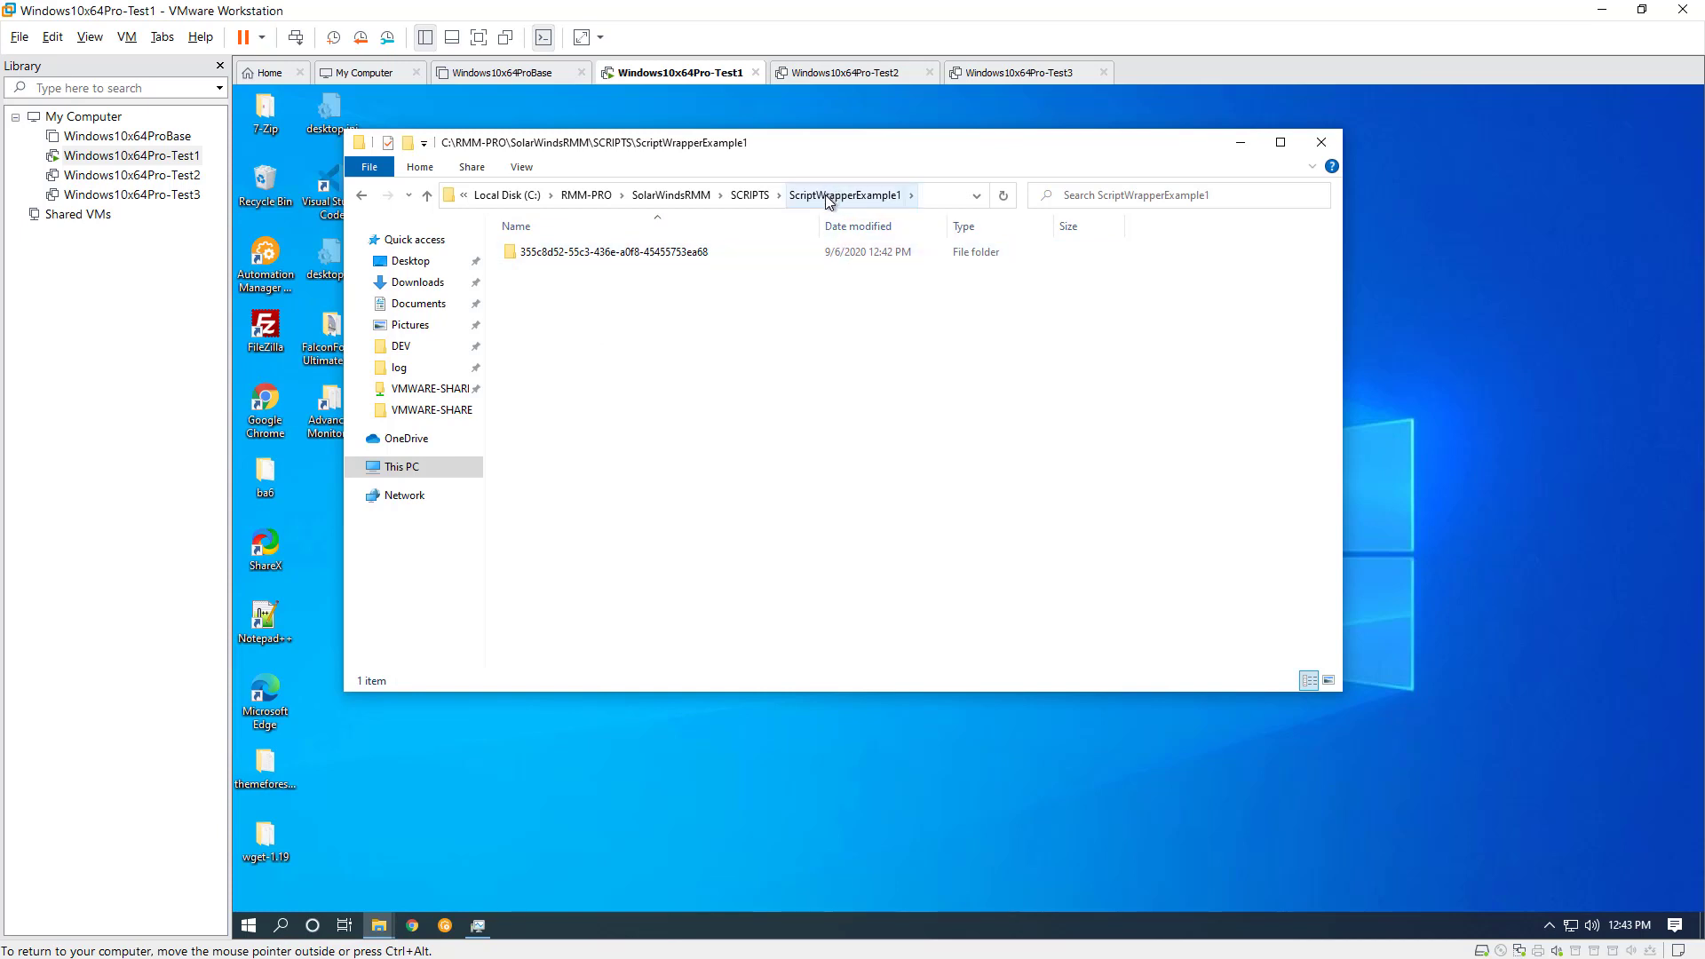
pyautogui.moveTo(675, 257)
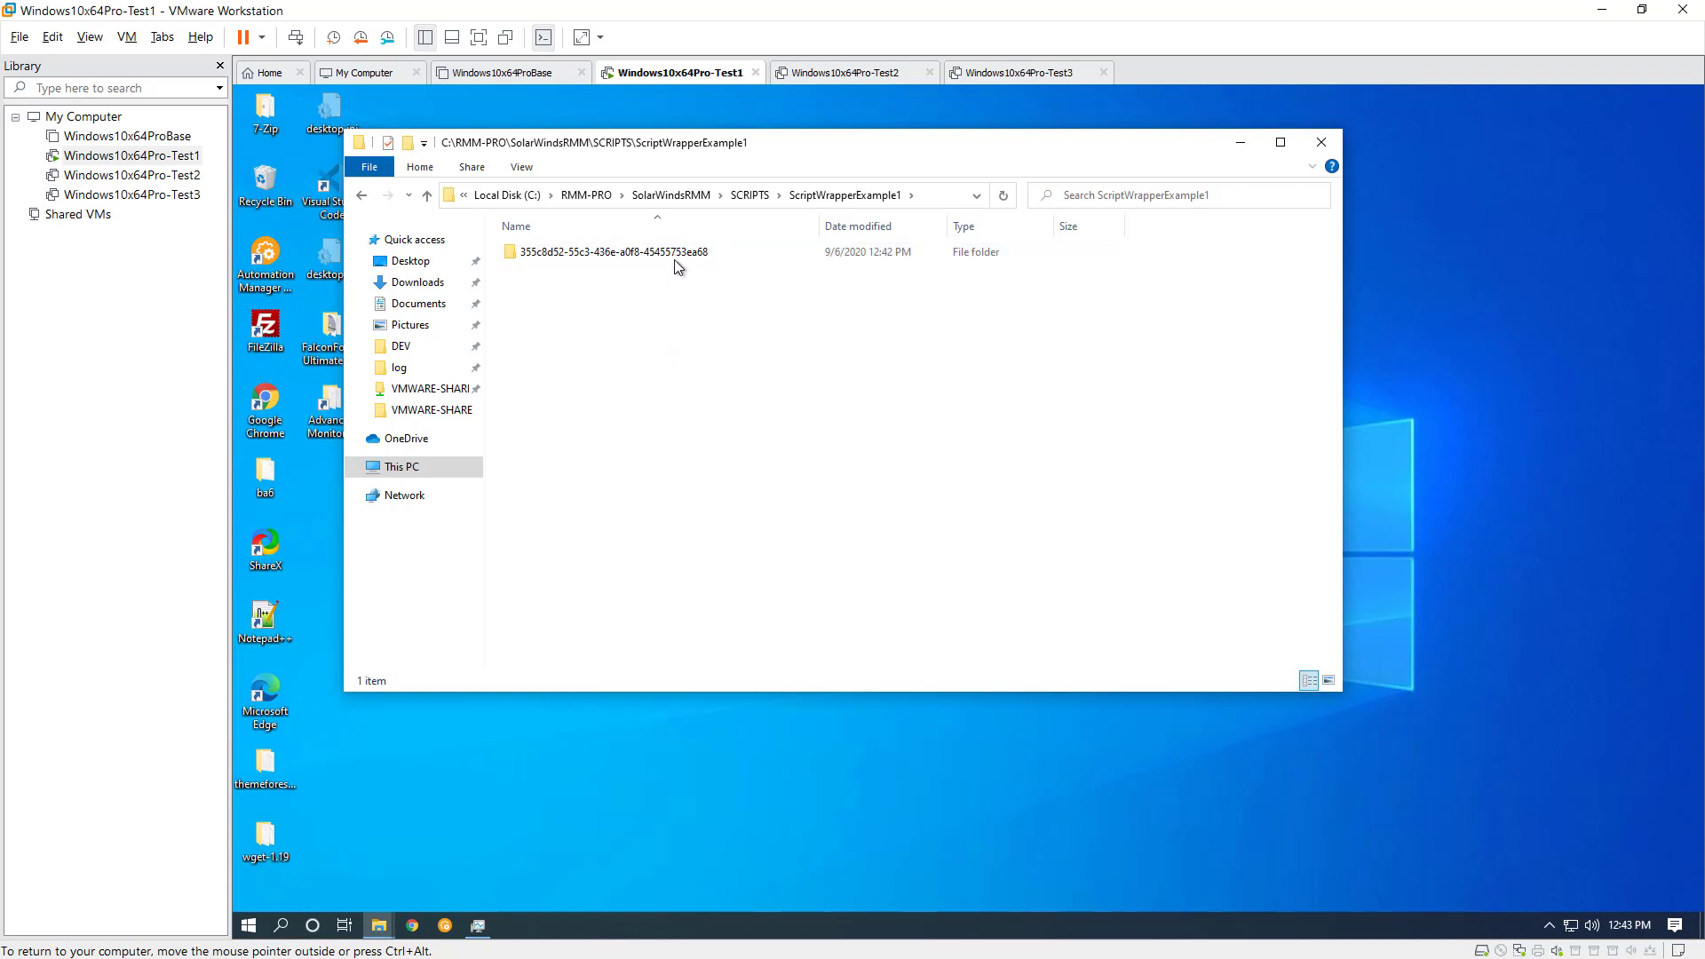
pyautogui.doubleClick(675, 255)
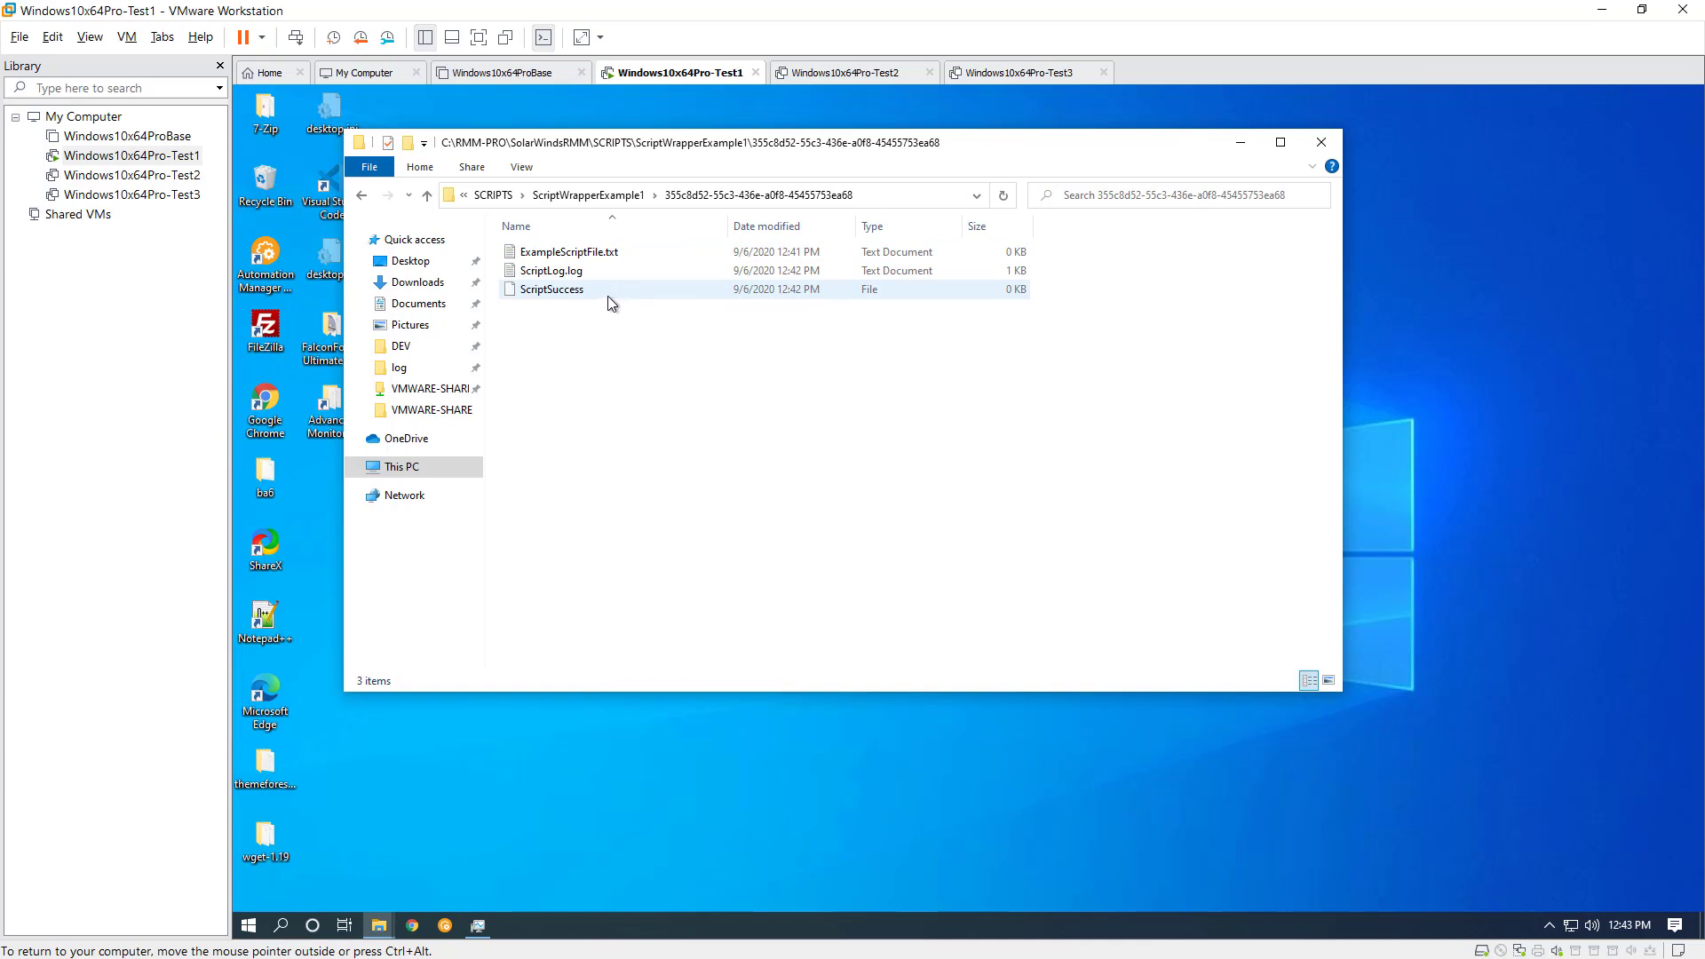
# Check the ExampleScriptFile.txt and ScriptSuccess files in the run folder and open ScriptLog.log
pyautogui.click(609, 256)
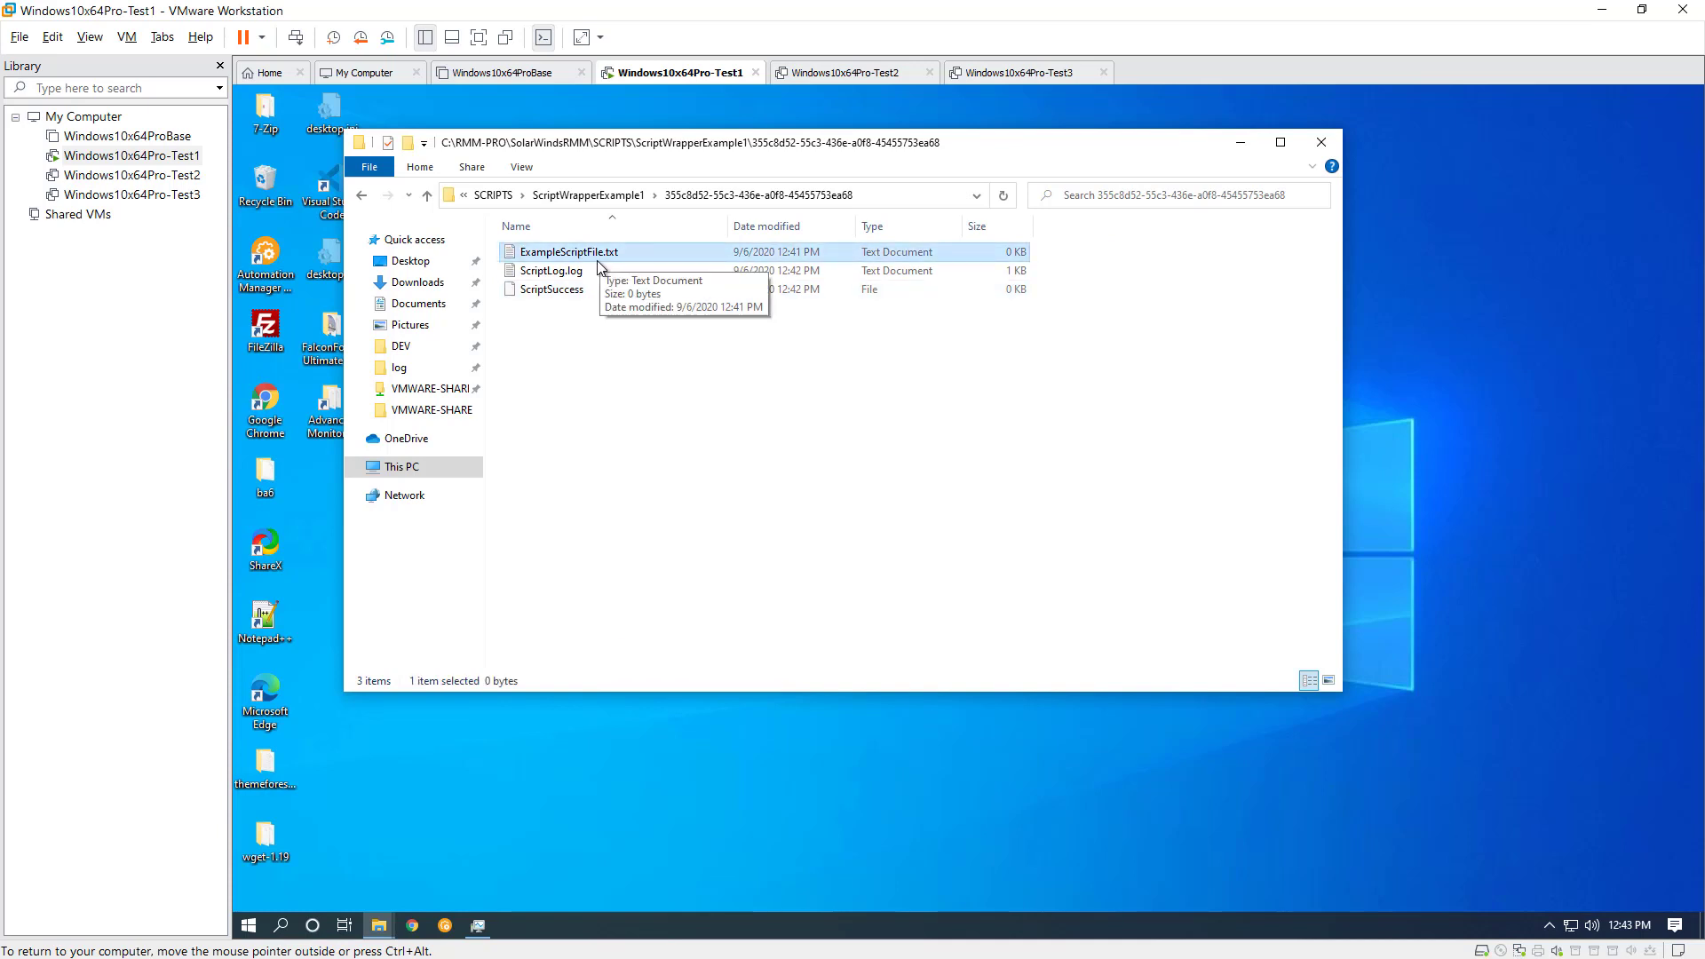
pyautogui.click(577, 296)
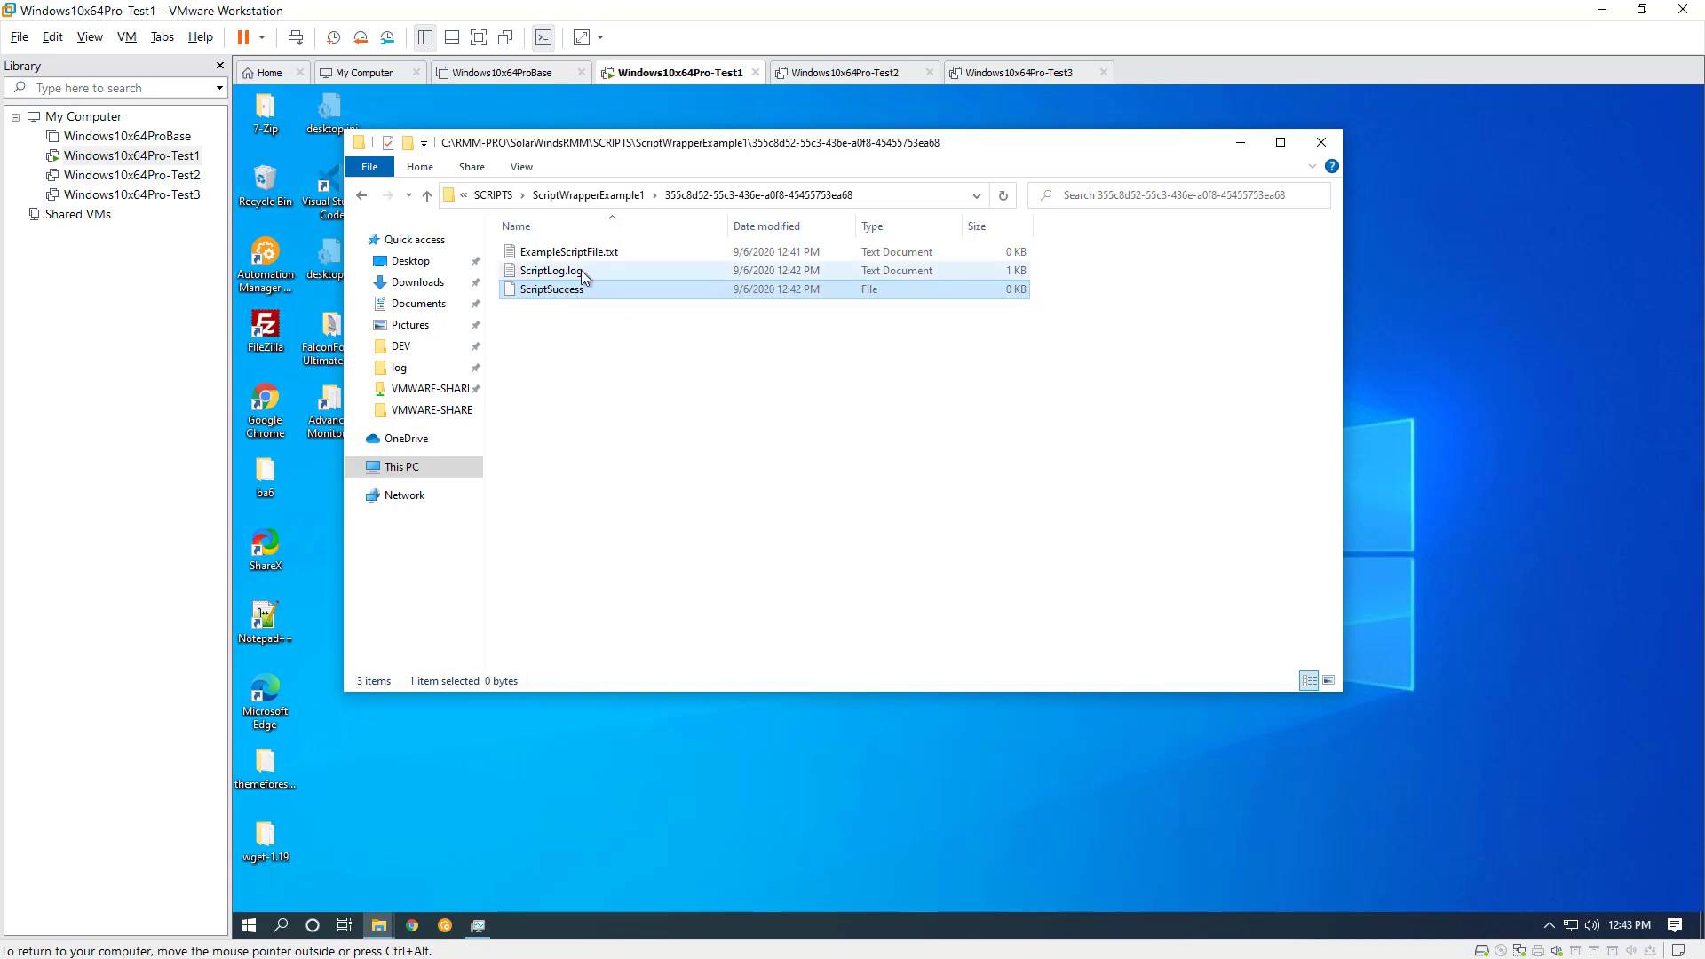
pyautogui.doubleClick(583, 271)
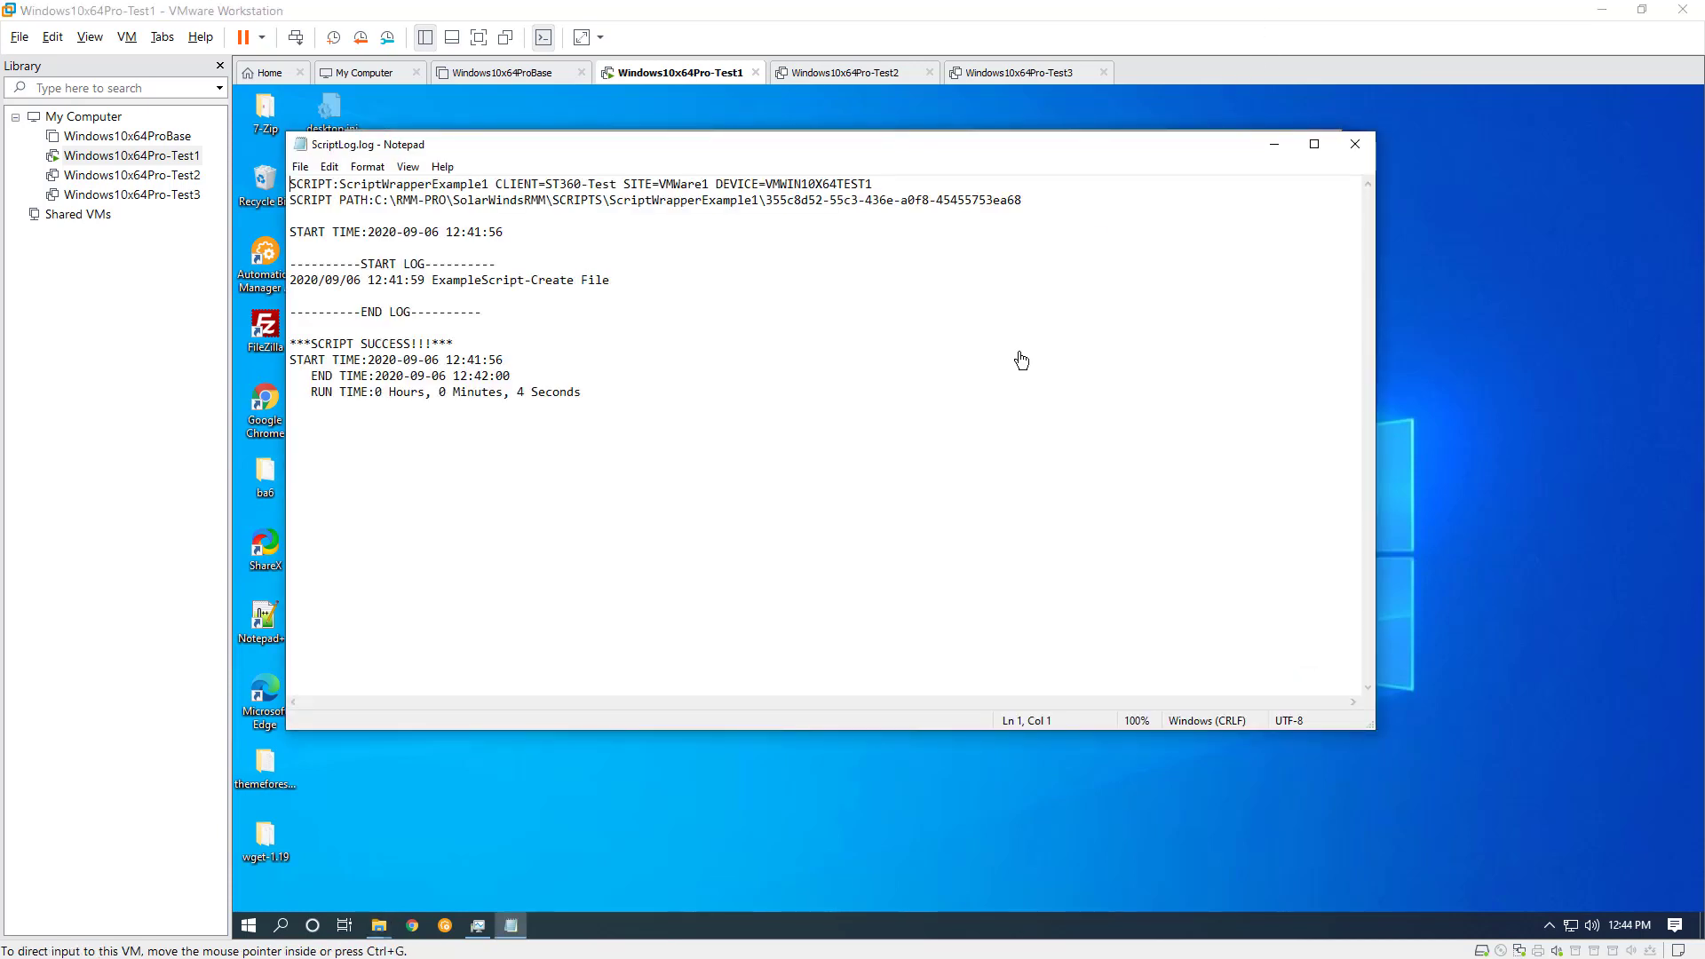
# Examine the client, site, device, script path, start time and run time entries in the script log
pyautogui.doubleClick(547, 184)
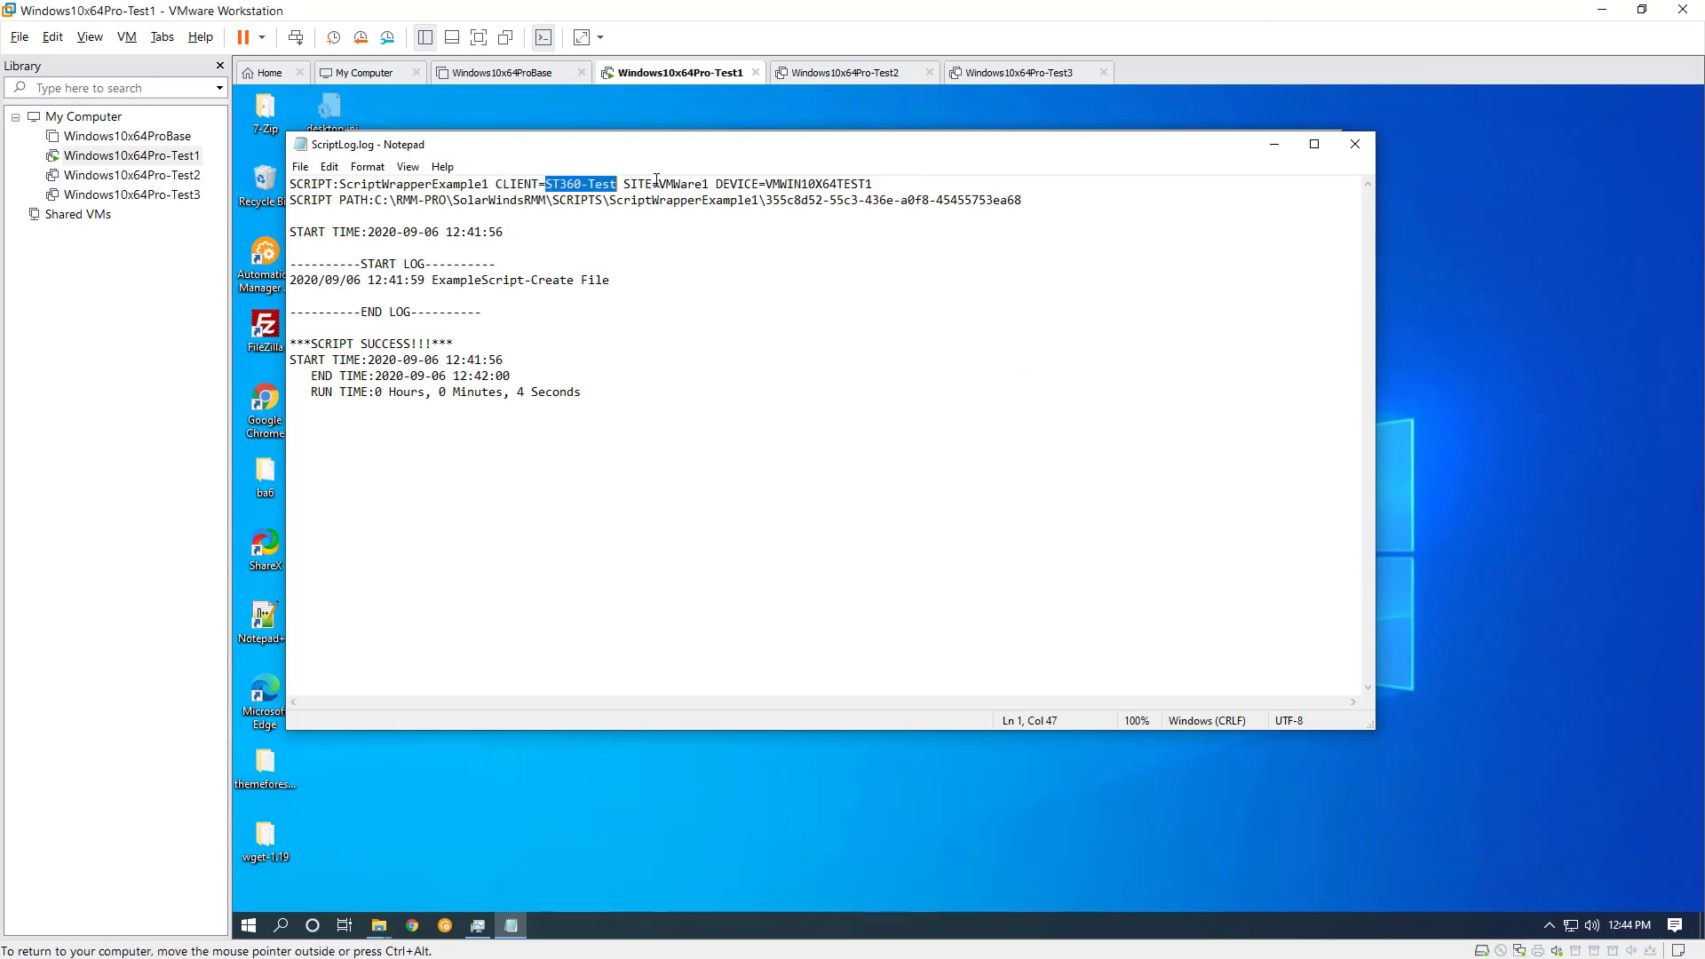
pyautogui.moveTo(653, 184); pyautogui.dragTo(879, 185)
pyautogui.moveTo(371, 199); pyautogui.dragTo(1015, 200)
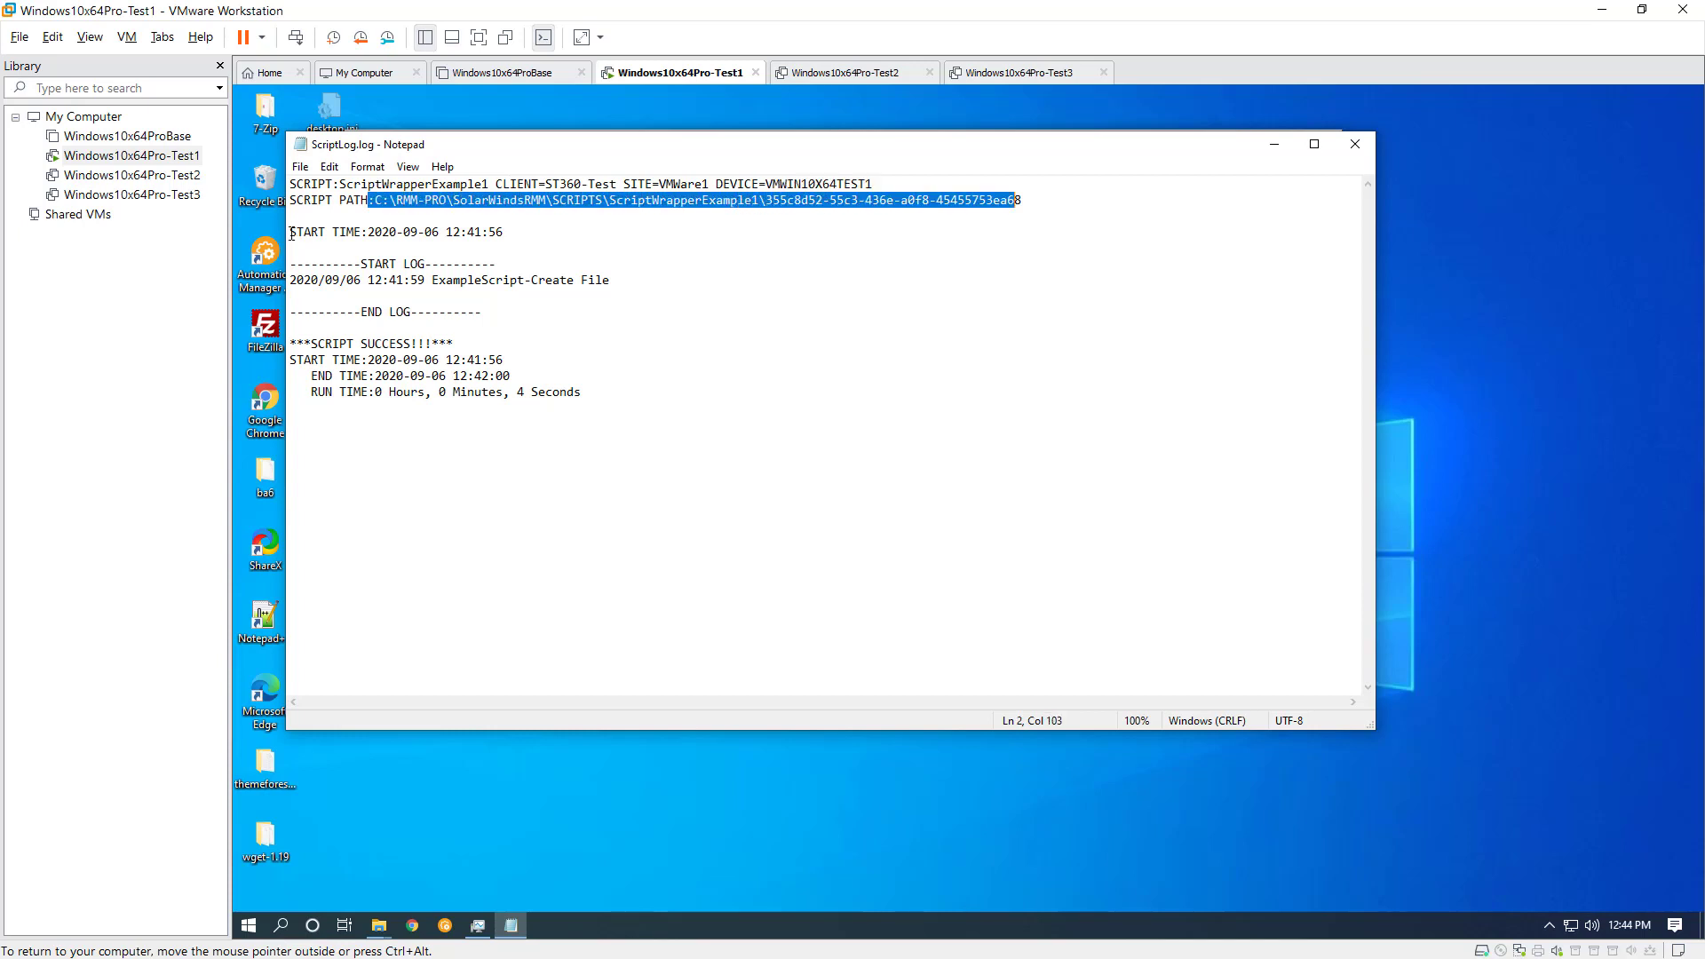
pyautogui.moveTo(292, 233); pyautogui.dragTo(476, 233)
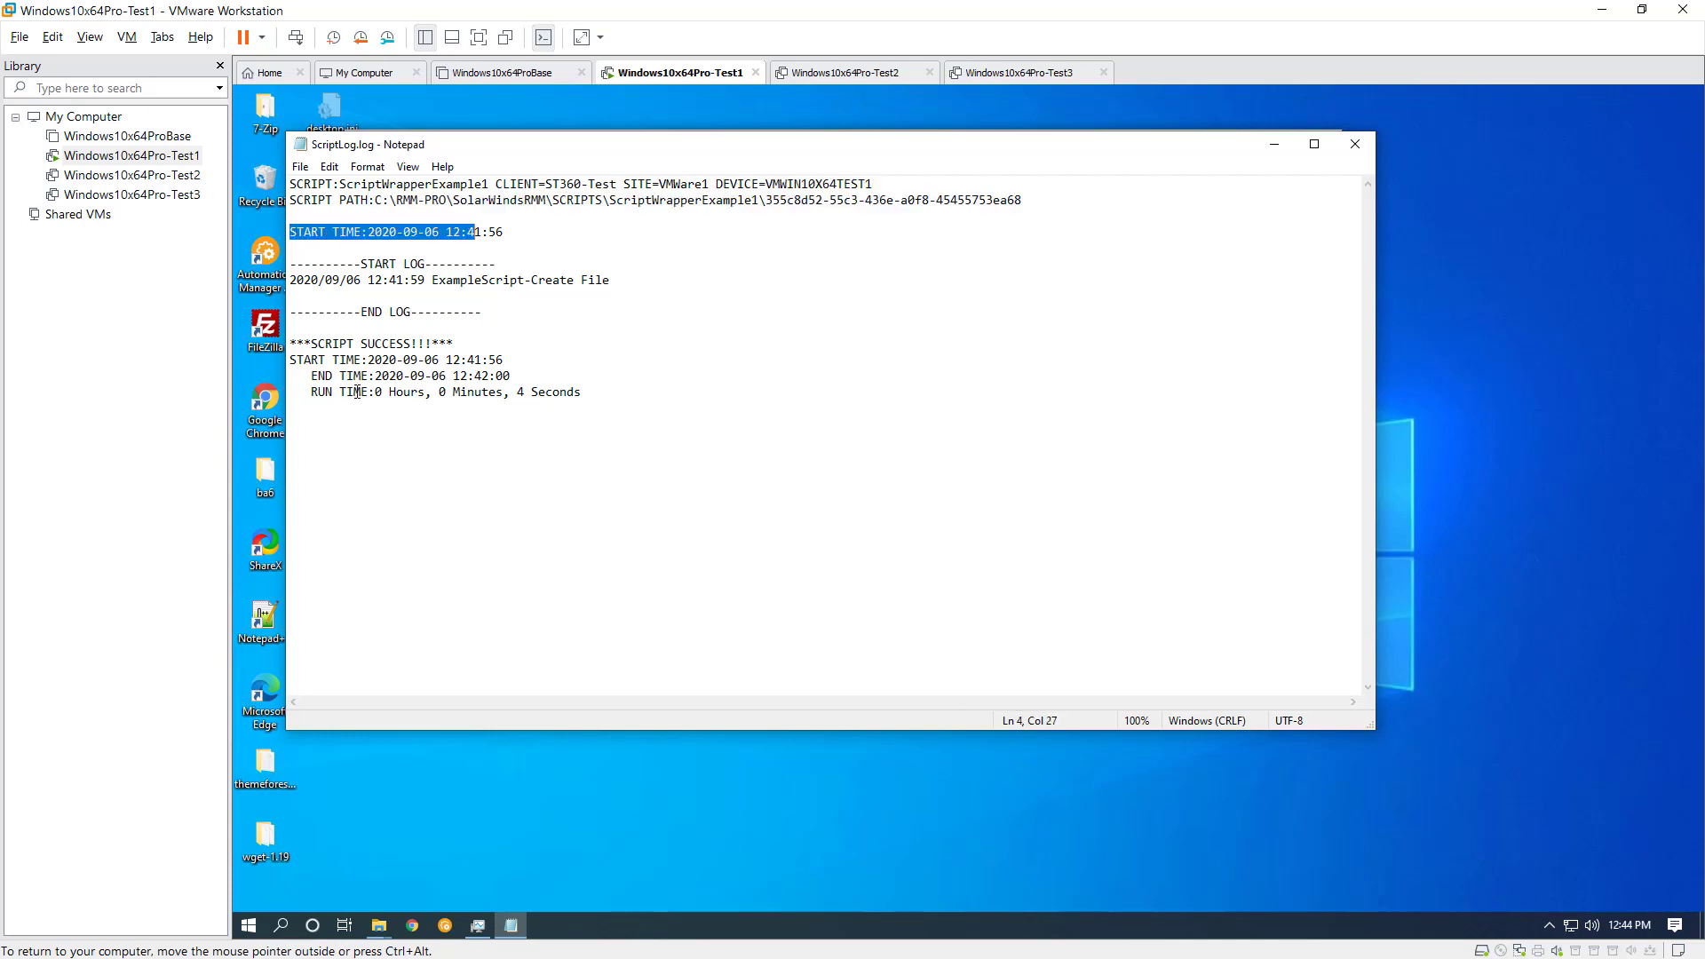
pyautogui.moveTo(357, 392); pyautogui.dragTo(566, 399)
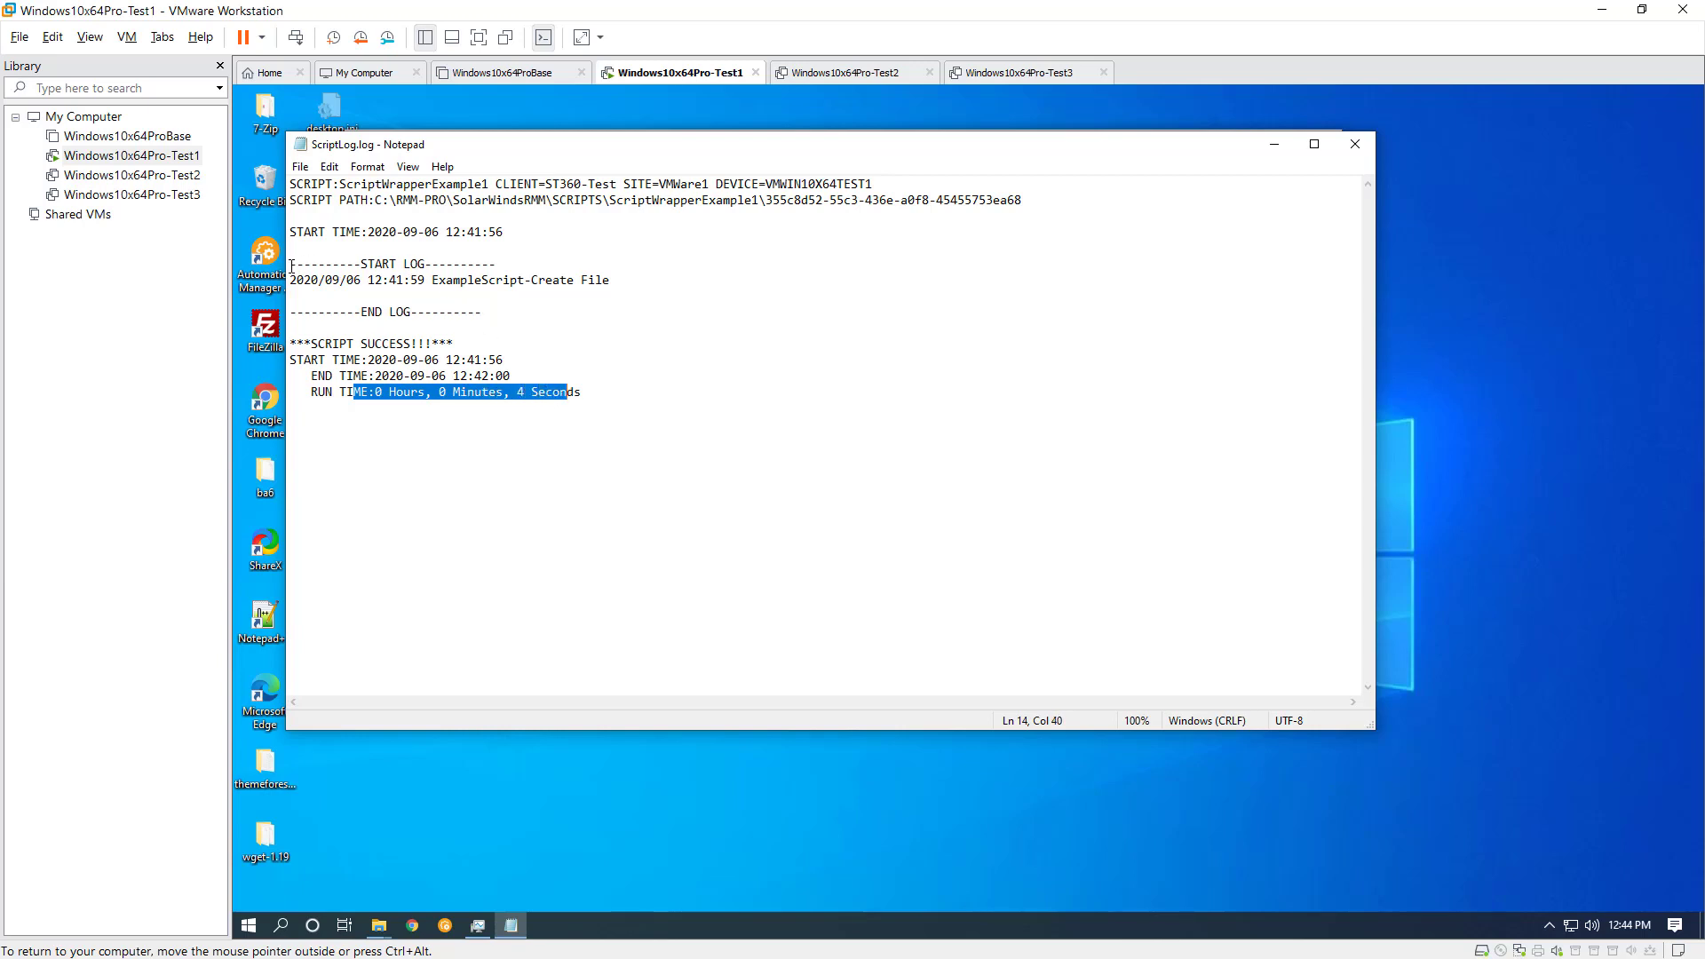
# Examine the script's own entries between the START LOG and END LOG markers in ScriptLog.log
pyautogui.moveTo(292, 265); pyautogui.dragTo(621, 313)
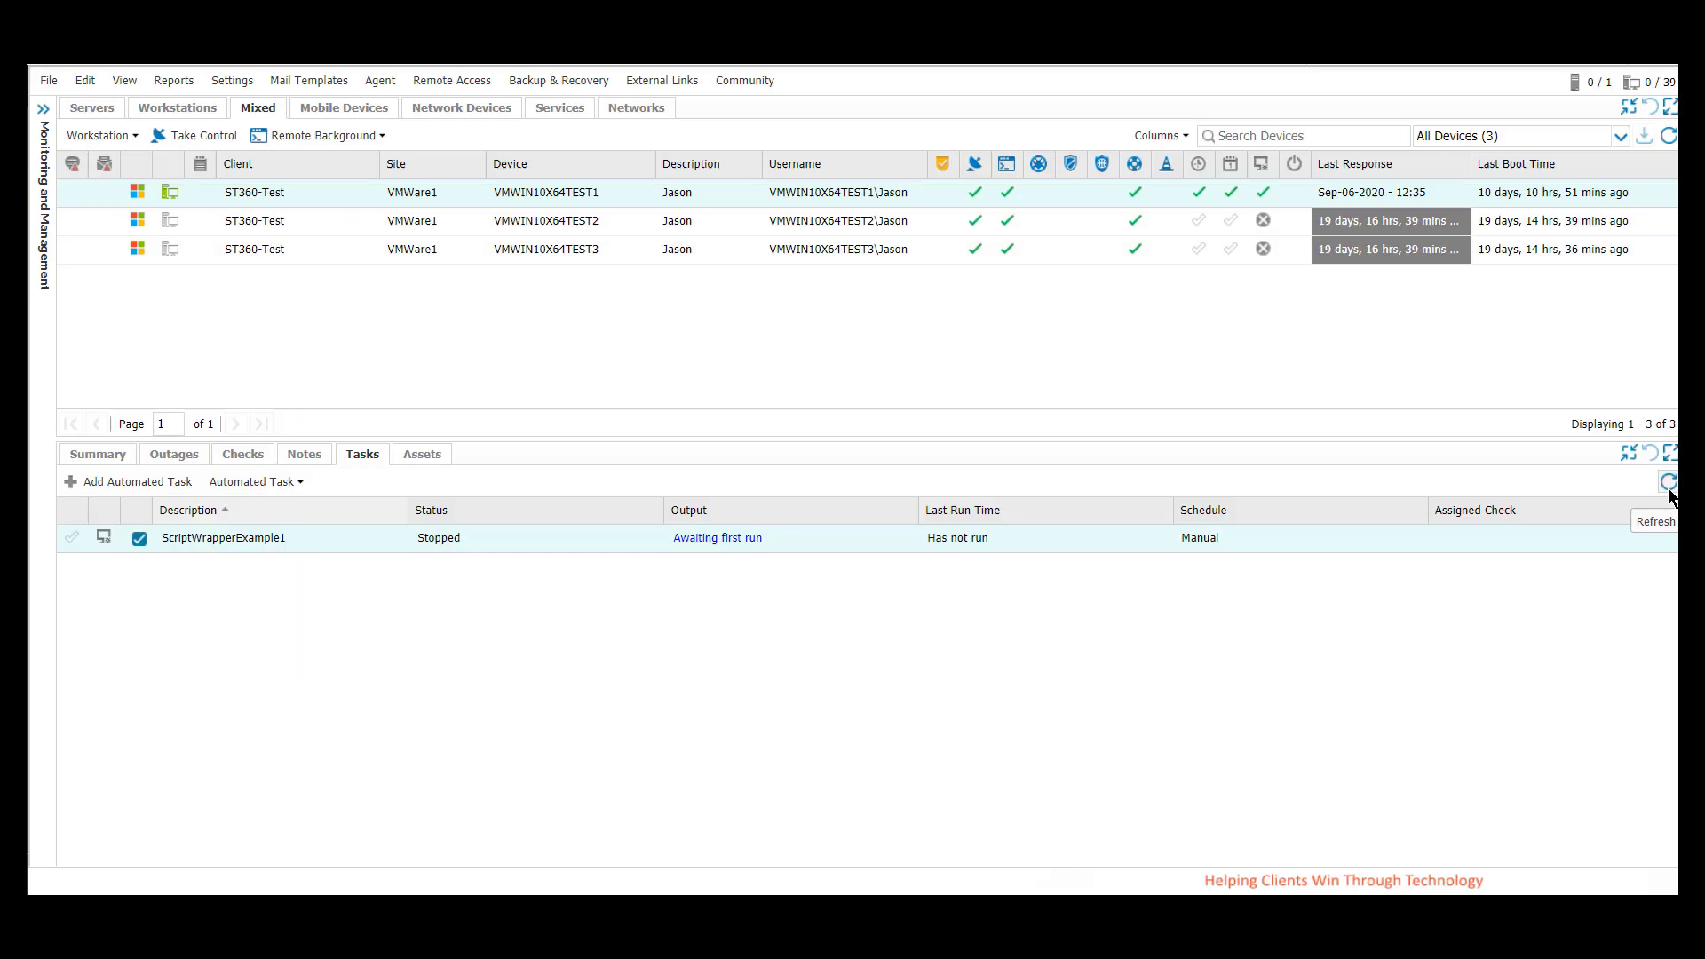
pyautogui.click(1668, 482)
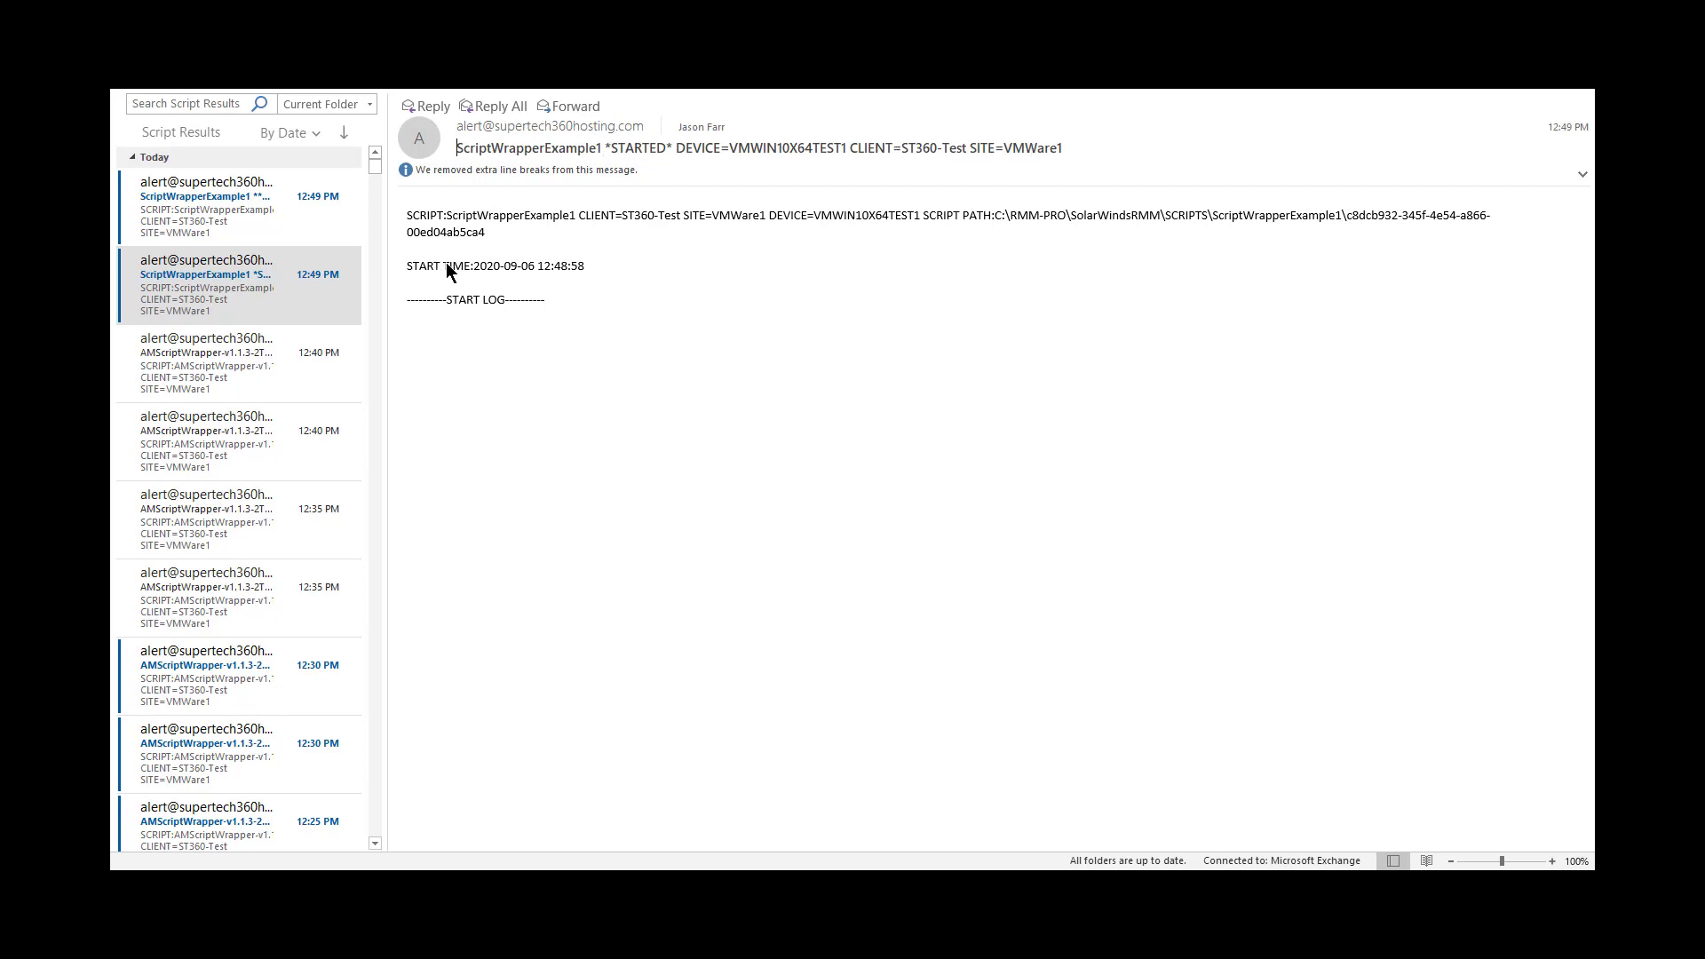
# In Outlook's Script Results folder, open the ScriptWrapperExample1 SUCCESS e-mail and check its subject, log section and start, end and run times
pyautogui.click(247, 206)
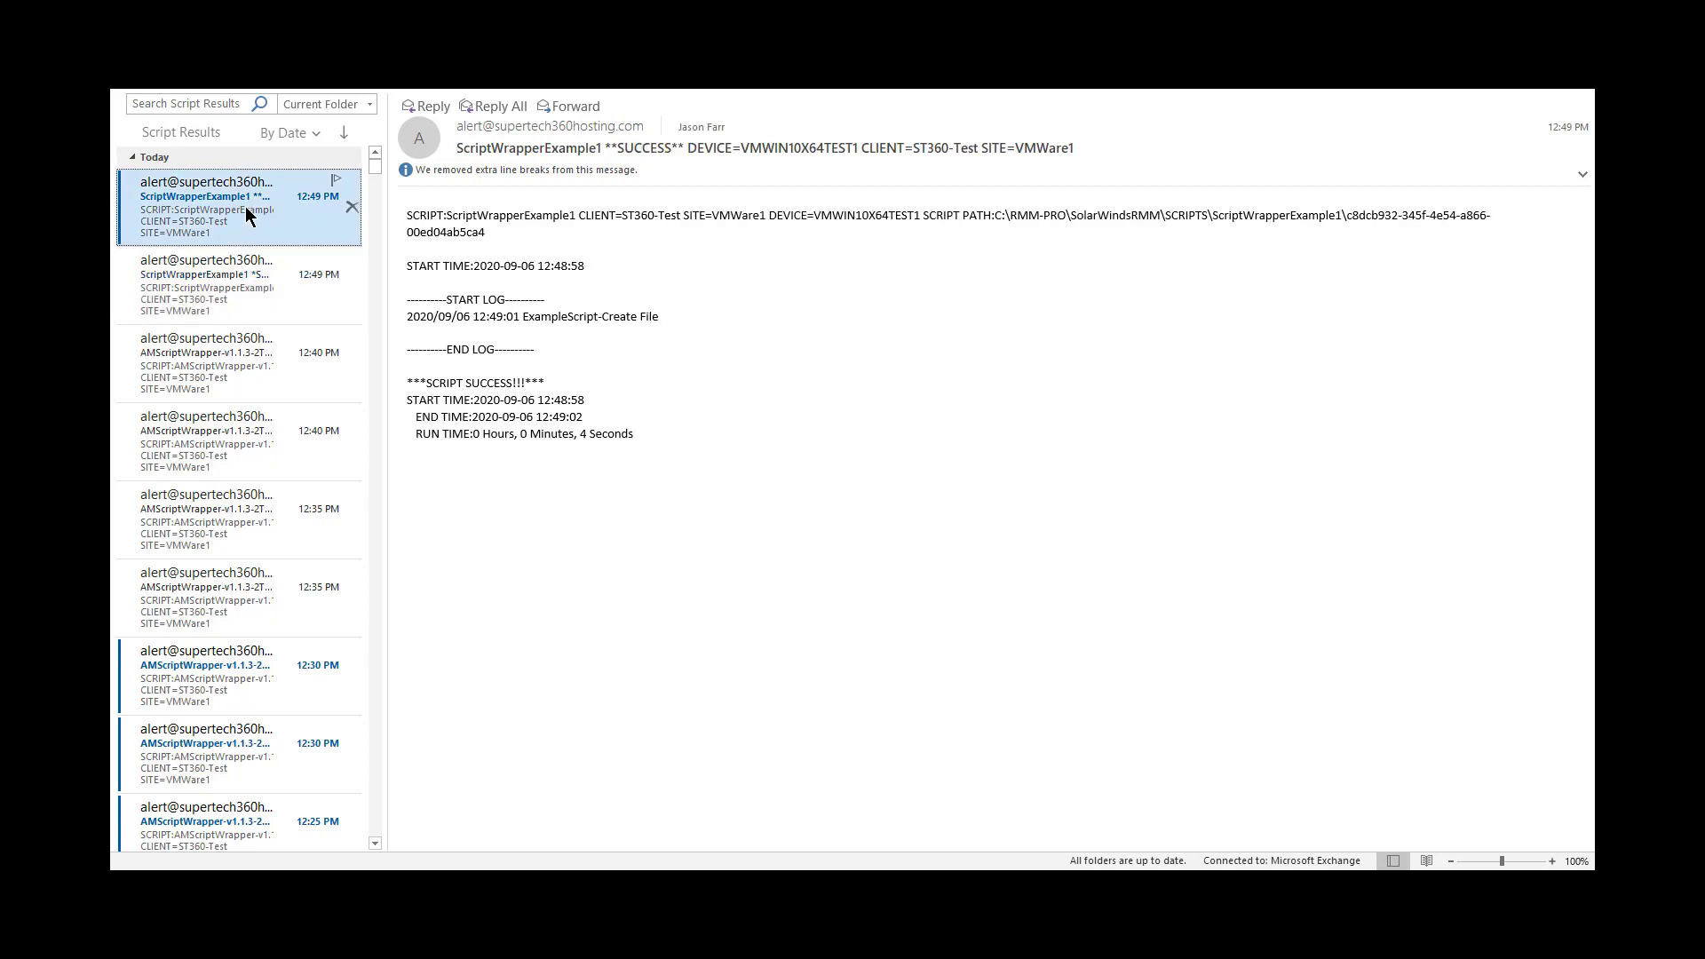
pyautogui.click(605, 149)
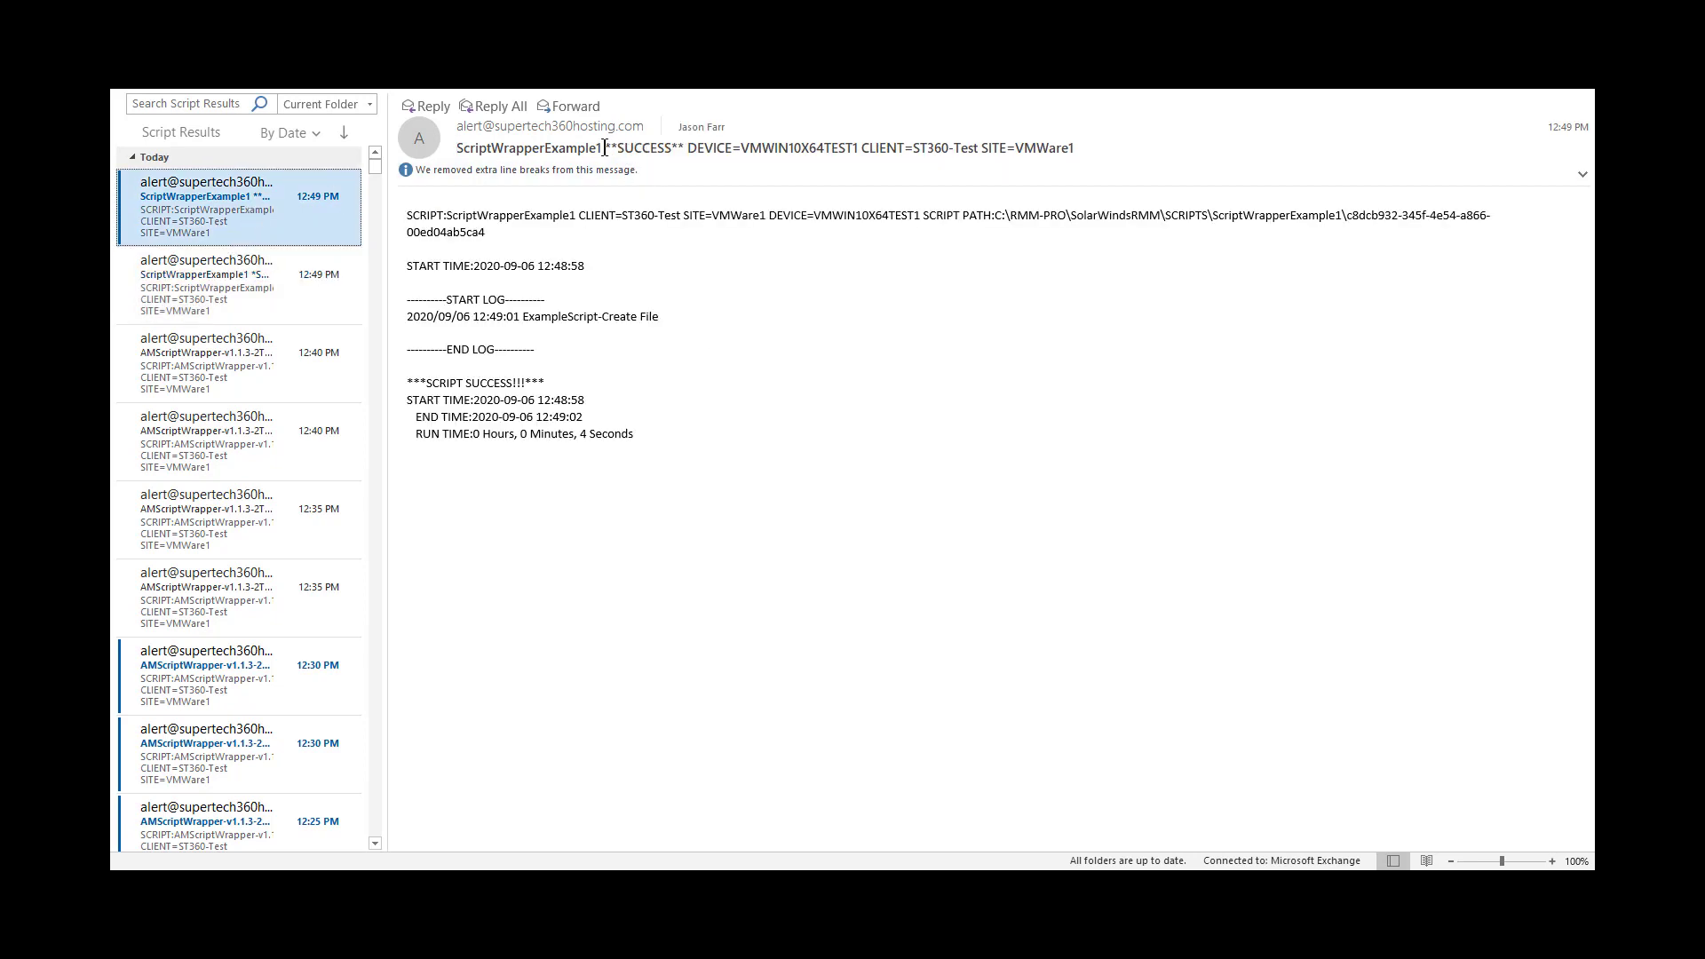
pyautogui.moveTo(617, 151); pyautogui.dragTo(693, 149)
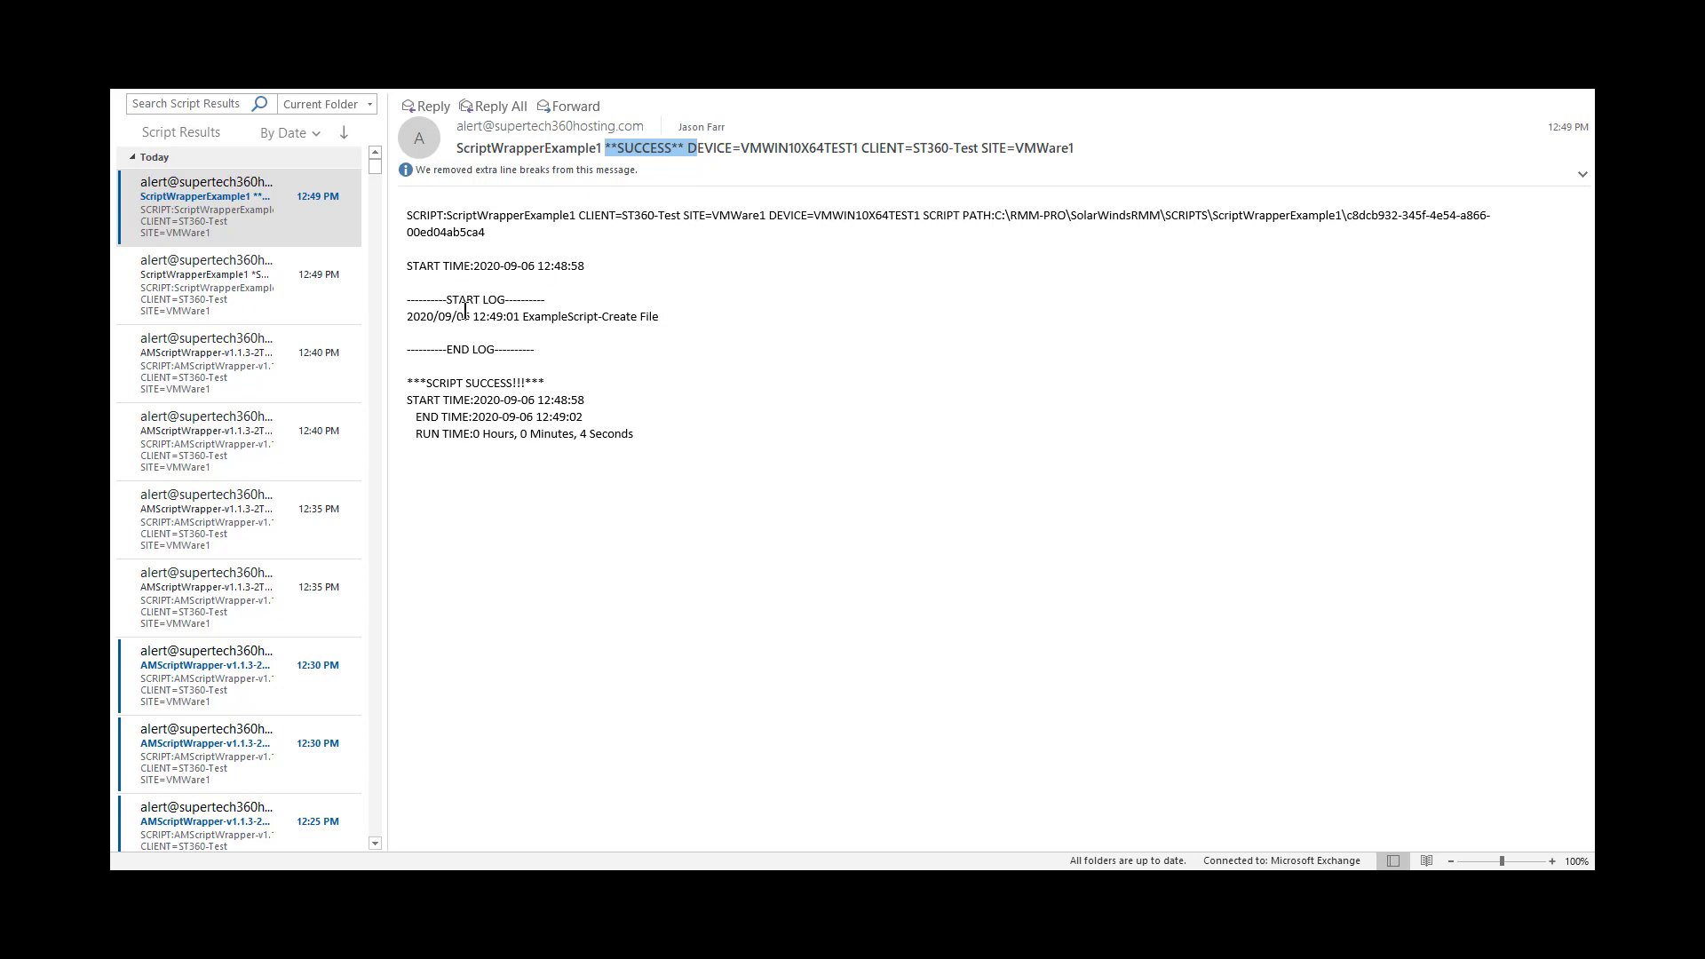
pyautogui.moveTo(408, 298); pyautogui.dragTo(660, 358)
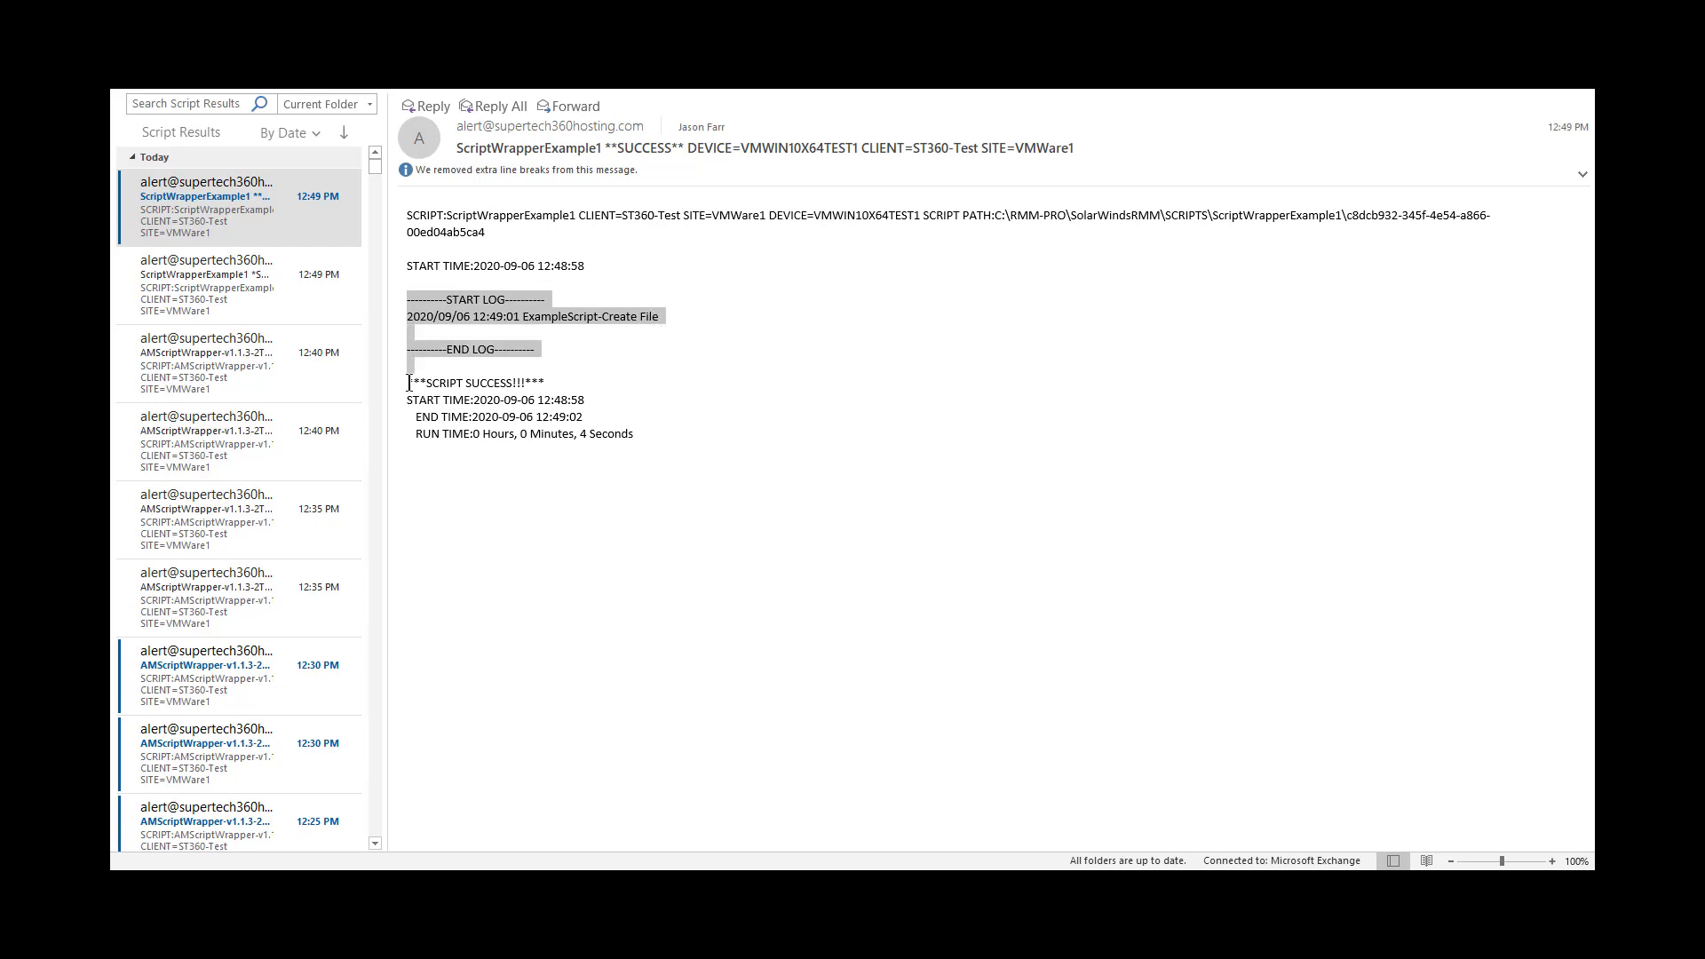
pyautogui.moveTo(408, 383); pyautogui.dragTo(650, 437)
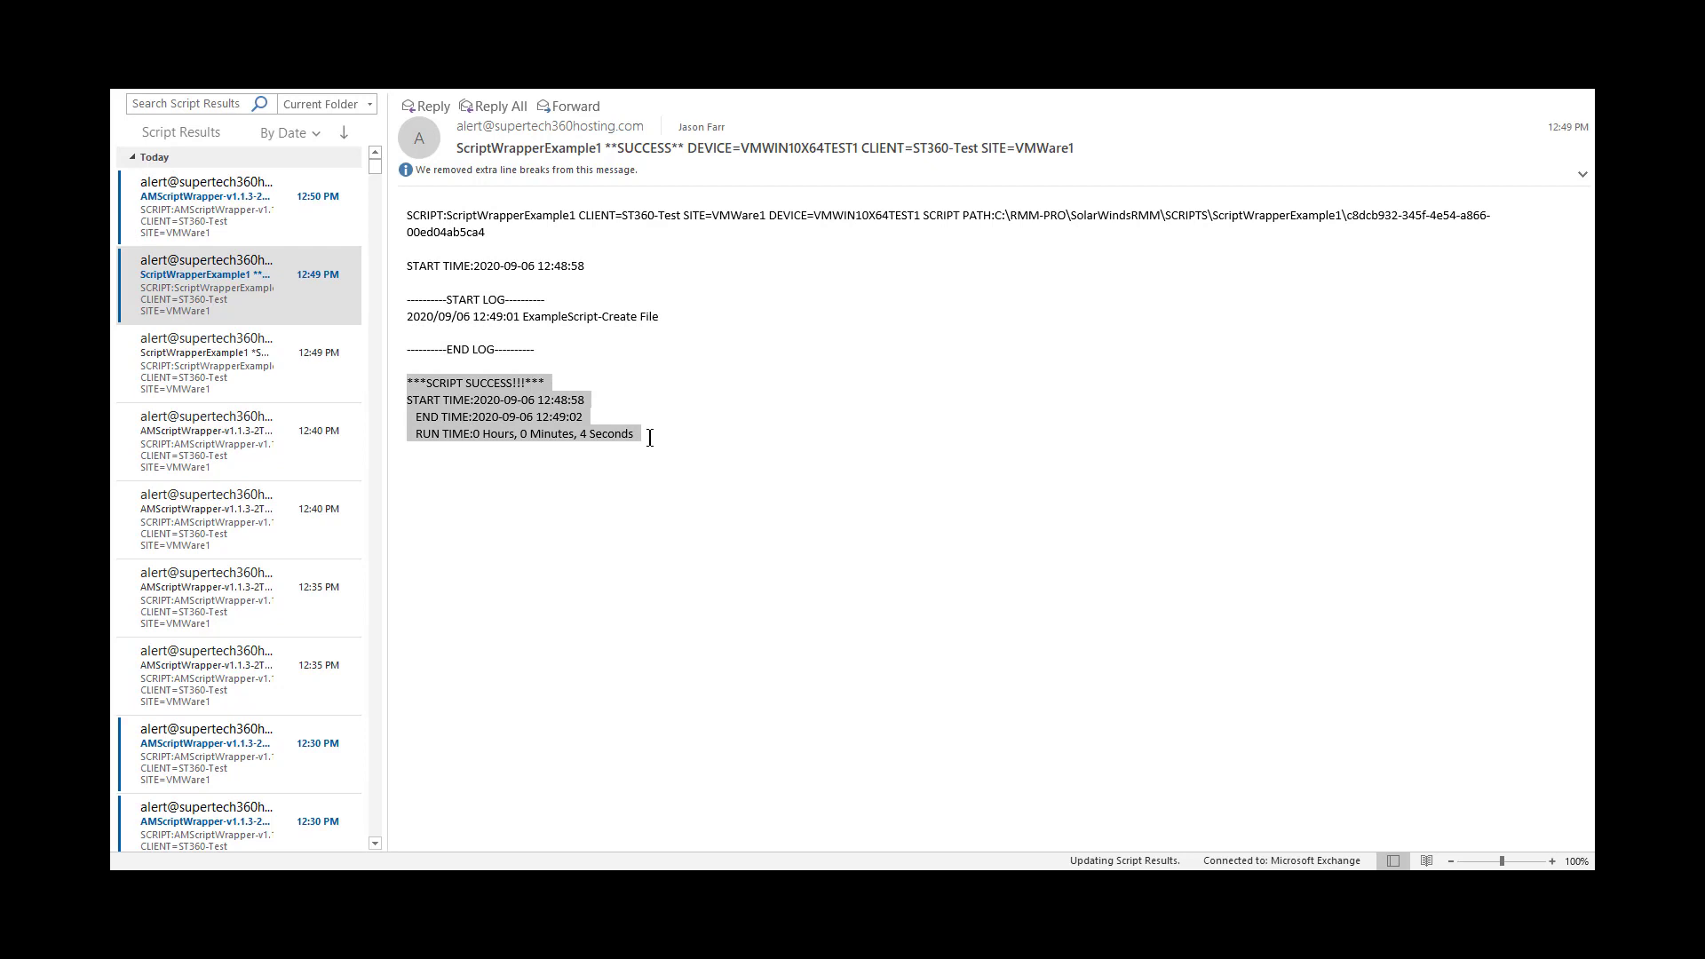
pyautogui.click(537, 442)
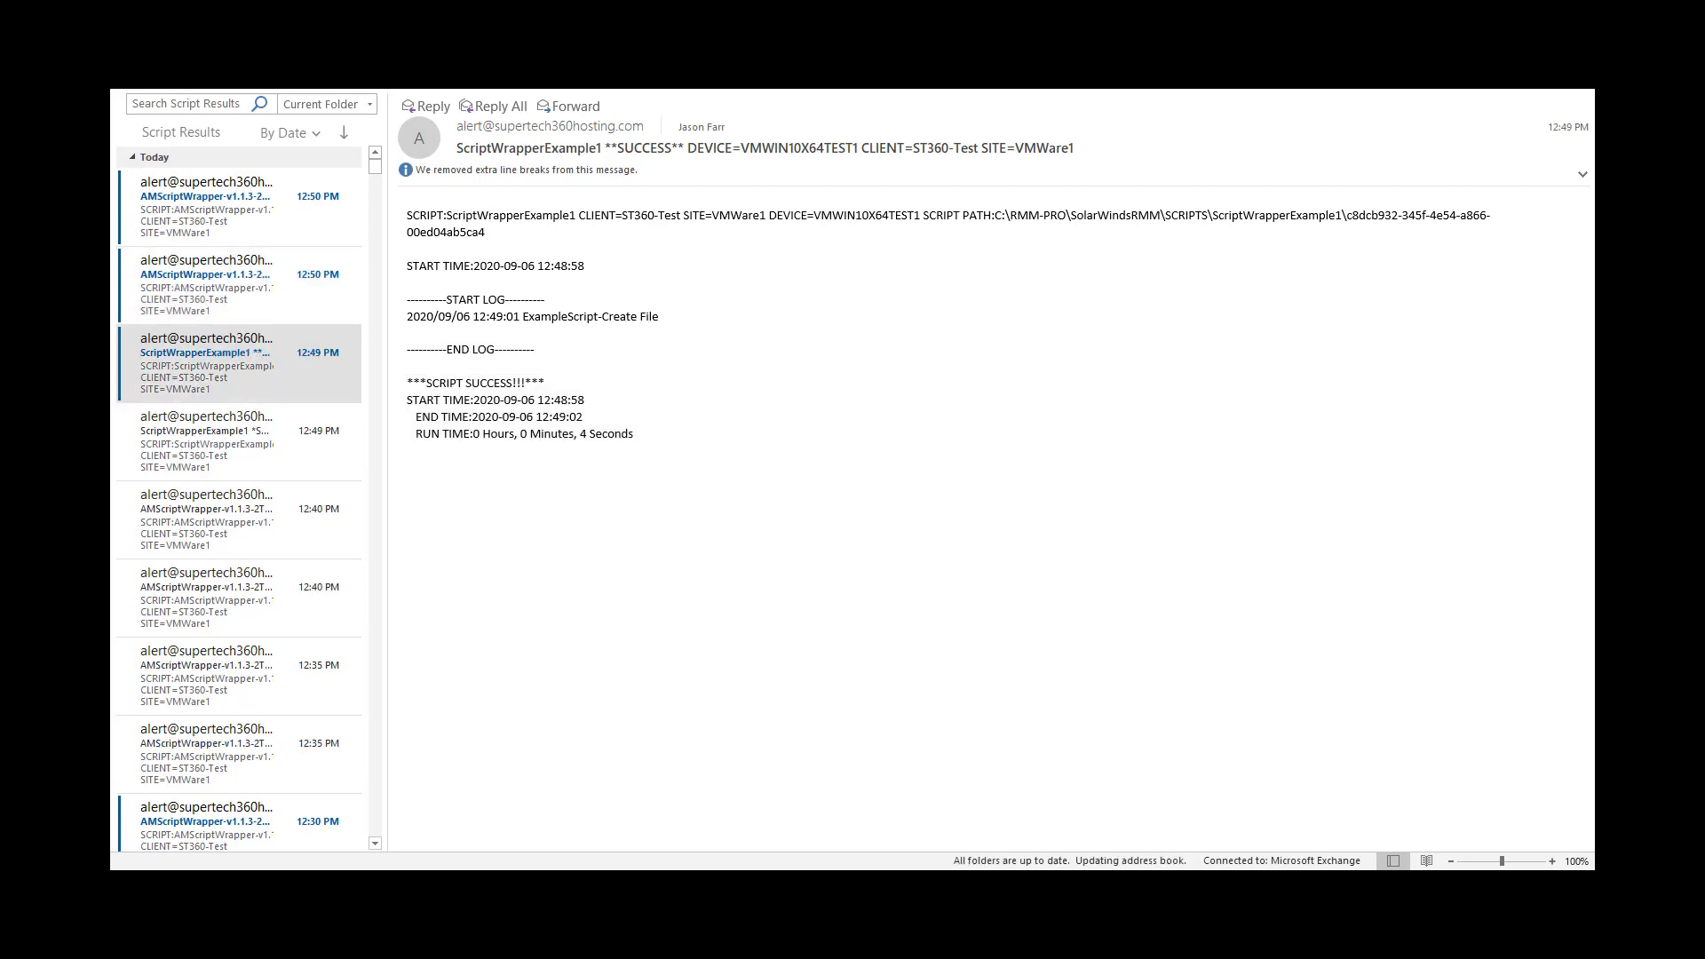